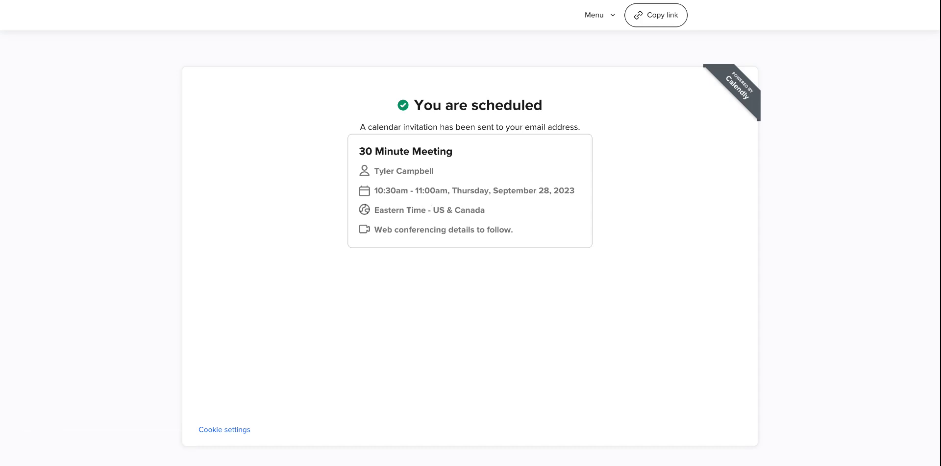
Step: Switch to the Dynamics 365 lead record that now shows the booked 30 Minute Meeting
{"action": "key", "text": "ctrl+Tab"}
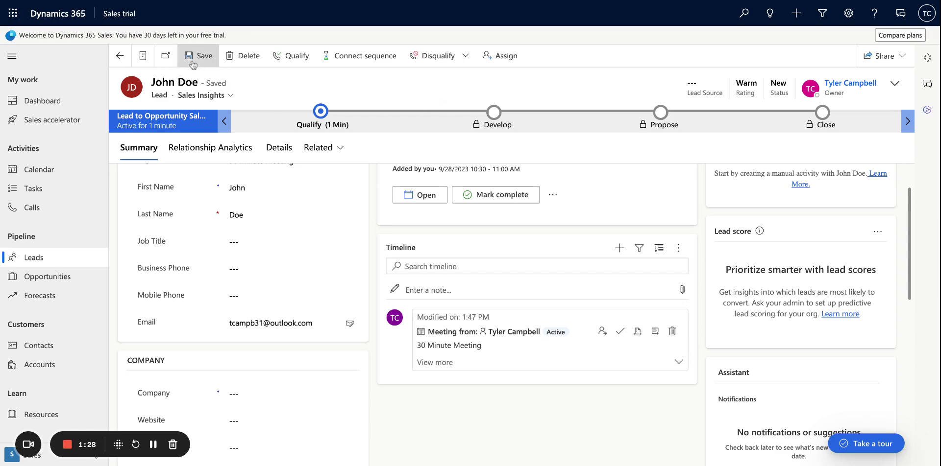
Step: Open the 'Create and update a lead when a Calendly event is created' flow from My flows for editing
{"action": "left_click", "coordinate": [13, 13]}
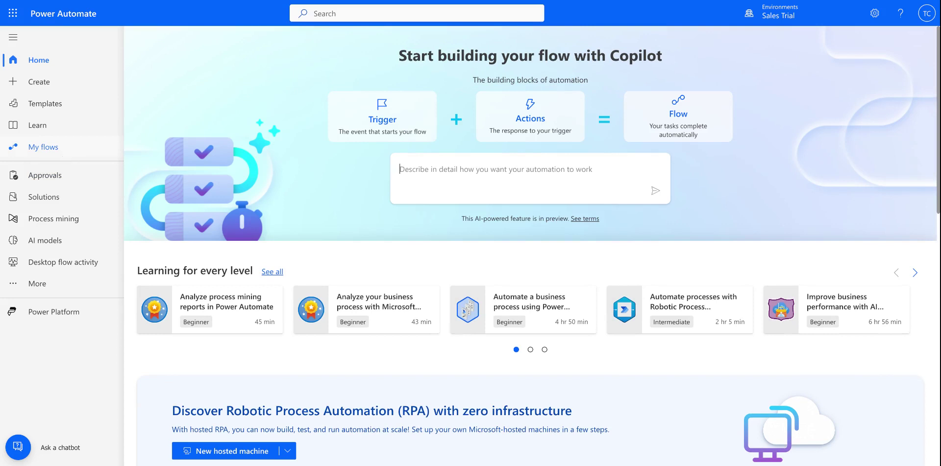
{"action": "left_click", "coordinate": [43, 147]}
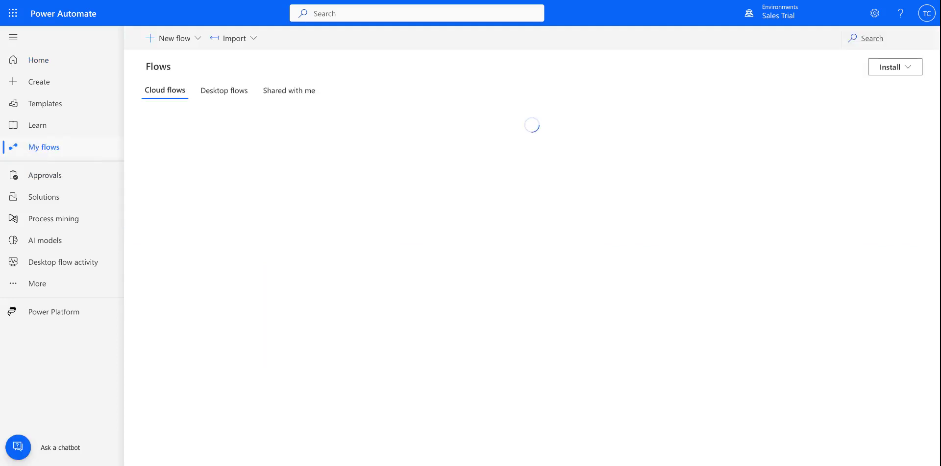
{"action": "left_click", "coordinate": [298, 186]}
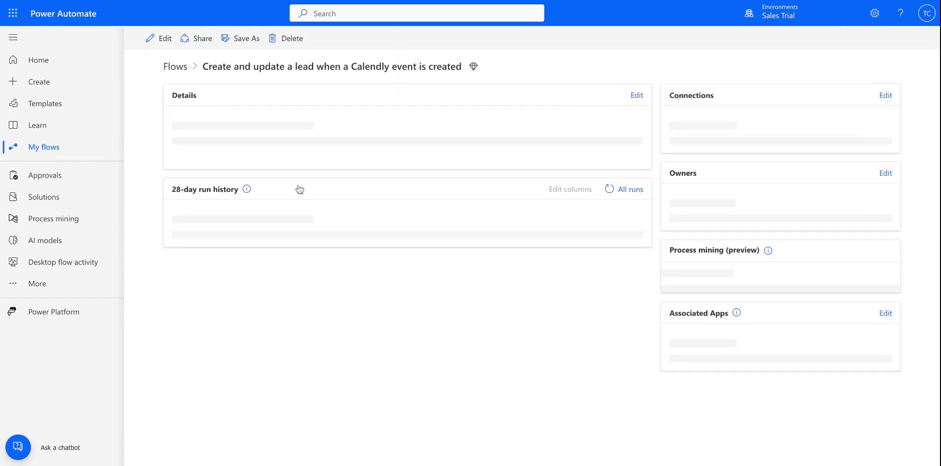
{"action": "left_click", "coordinate": [273, 38]}
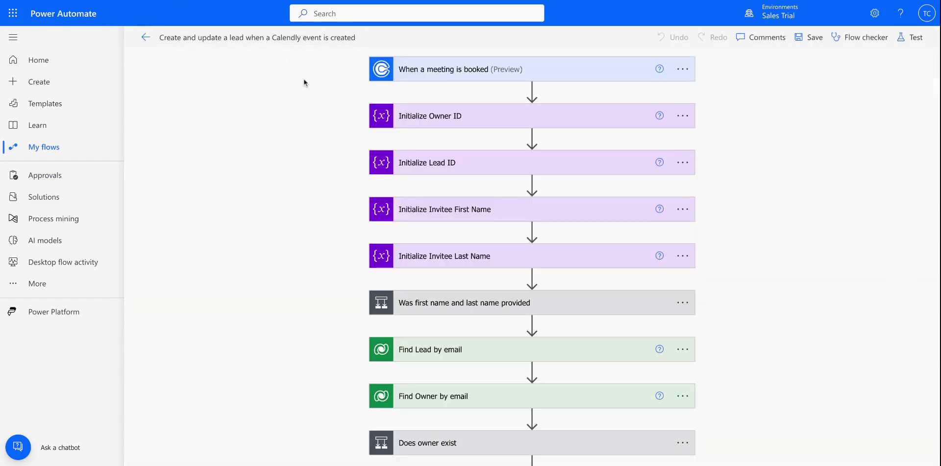
Step: Expand the meeting-booked Calendly trigger to review its event
{"action": "left_click", "coordinate": [592, 79]}
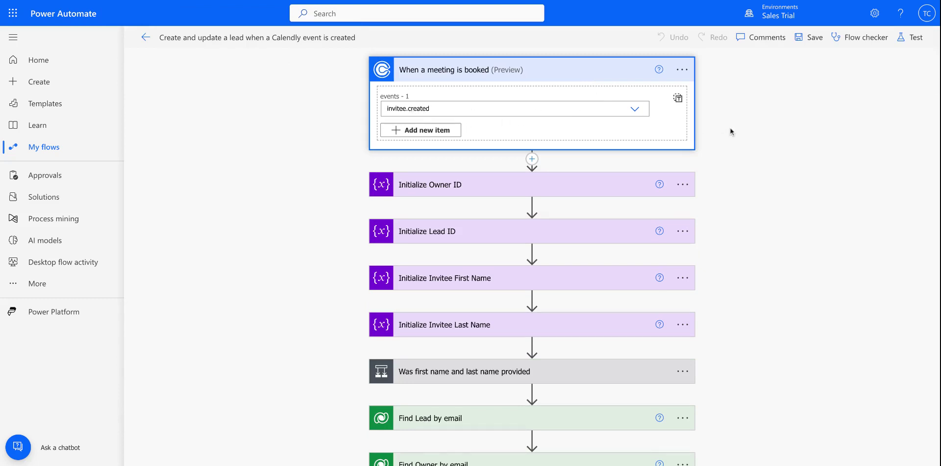
{"action": "left_click", "coordinate": [750, 180]}
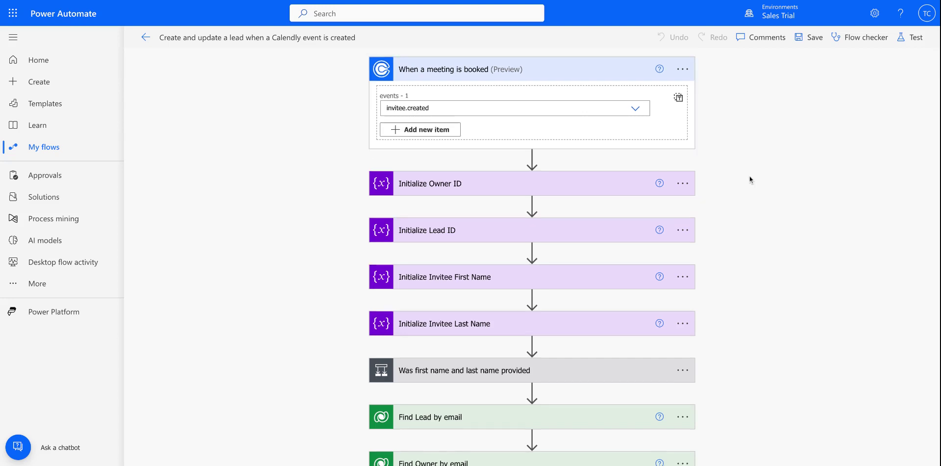
{"action": "scroll", "coordinate": [750, 180], "scroll_direction": "down", "scroll_amount": 3}
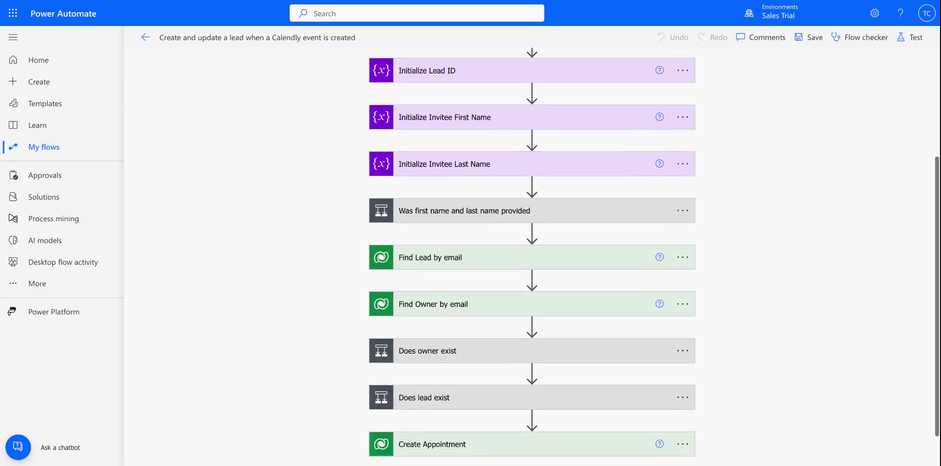
{"action": "scroll", "coordinate": [719, 179], "scroll_direction": "down", "scroll_amount": 1}
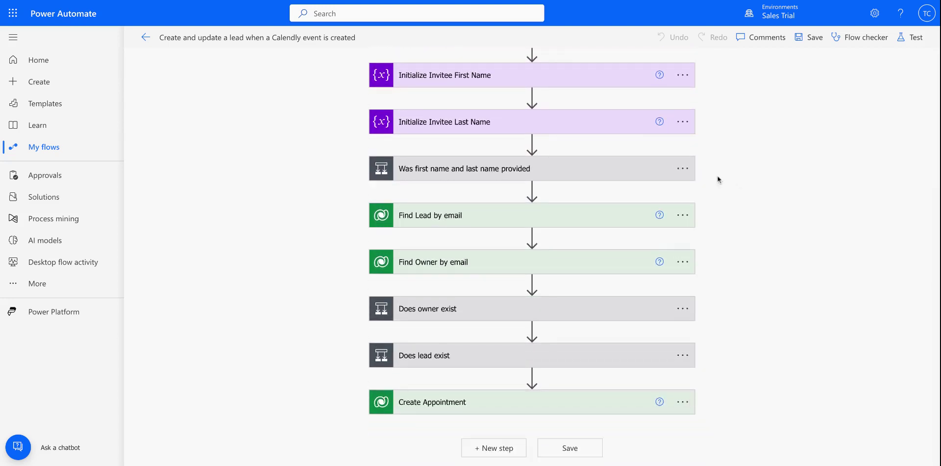
Step: Show all advanced query settings of the Find Lead by email and Find Owner by email steps
{"action": "left_click", "coordinate": [536, 215]}
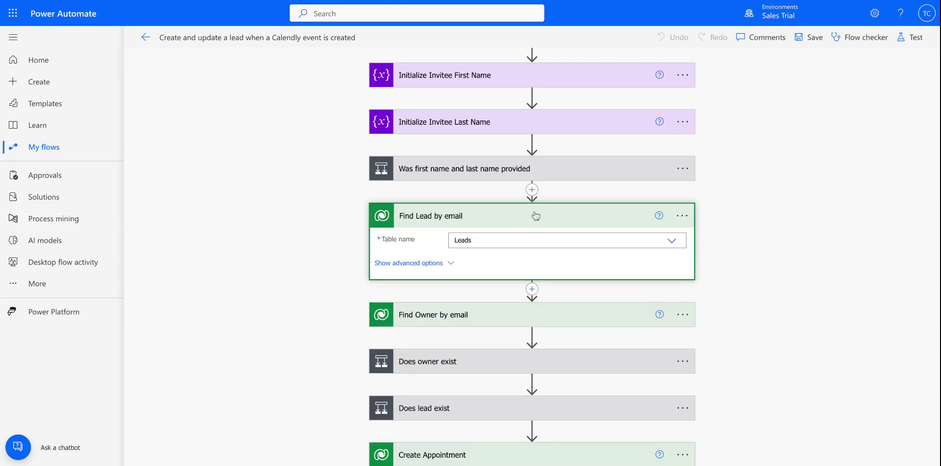
{"action": "left_click", "coordinate": [434, 265]}
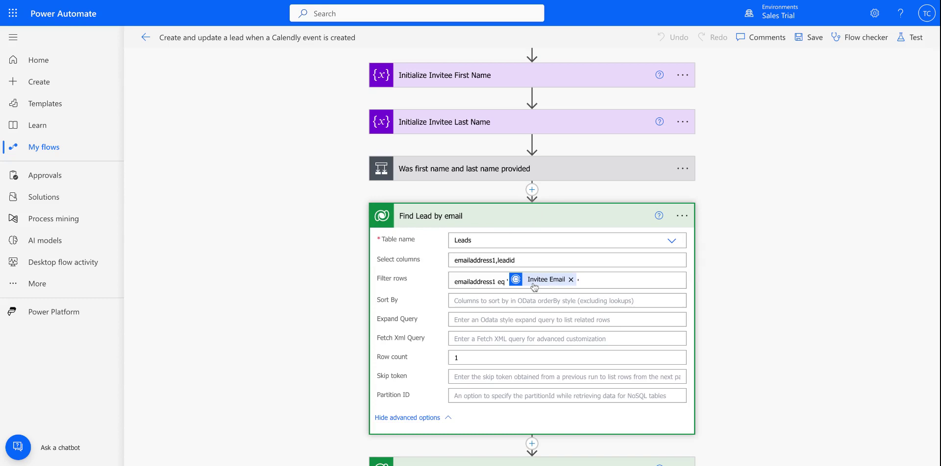
{"action": "scroll", "coordinate": [823, 296], "scroll_direction": "down", "scroll_amount": 3}
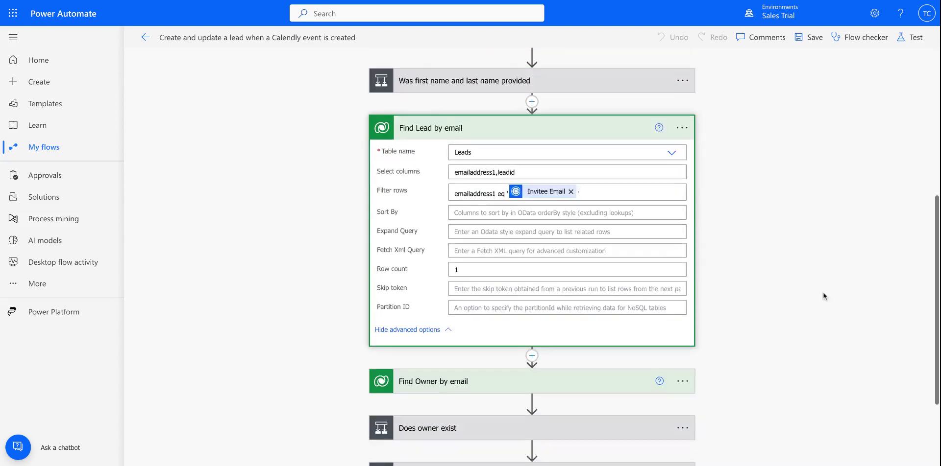
{"action": "left_click", "coordinate": [568, 298]}
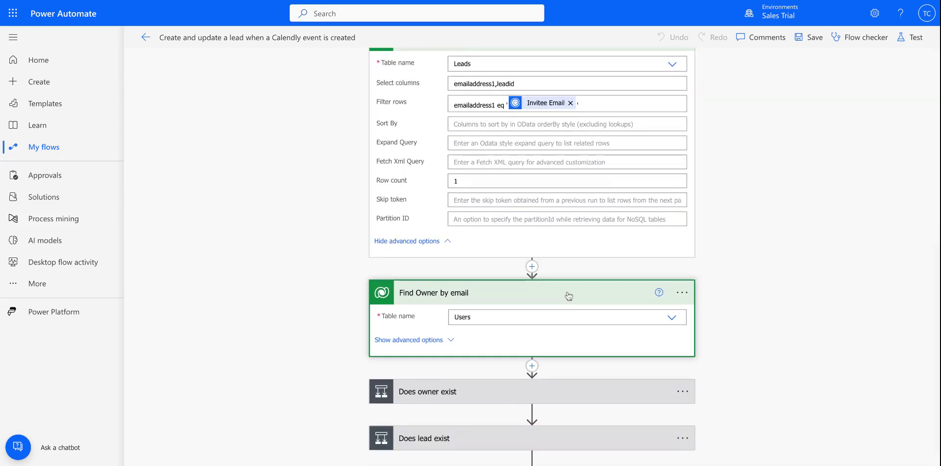
{"action": "left_click", "coordinate": [451, 344]}
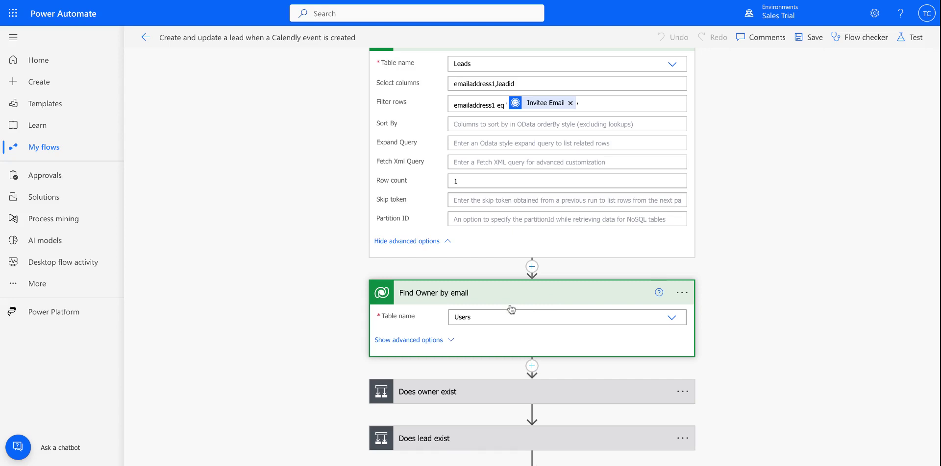
{"action": "scroll", "coordinate": [809, 301], "scroll_direction": "down", "scroll_amount": 2}
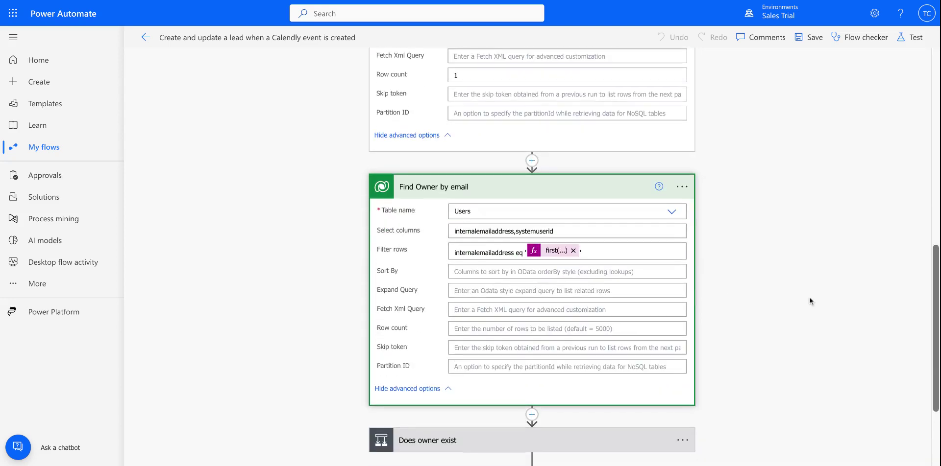
{"action": "scroll", "coordinate": [651, 253], "scroll_direction": "down", "scroll_amount": 1}
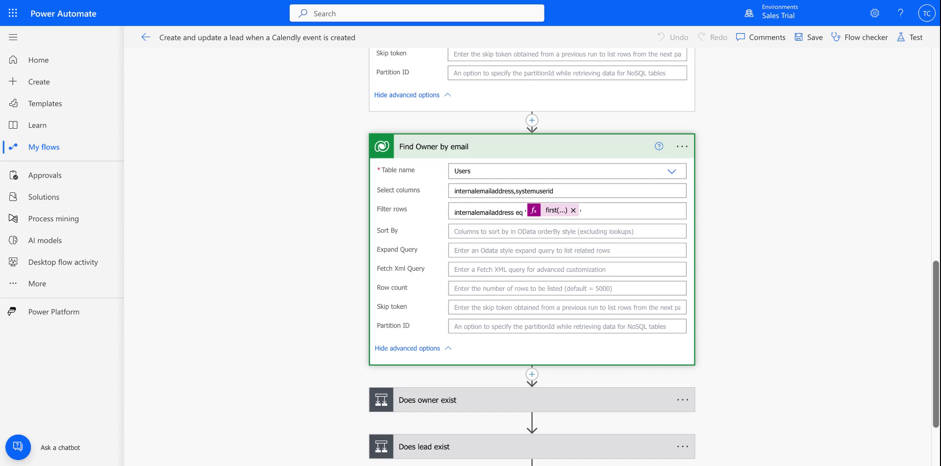
{"action": "scroll", "coordinate": [662, 321], "scroll_direction": "down", "scroll_amount": 2}
Step: Expand the Does owner exist and Does lead exist conditions with their branches
{"action": "left_click", "coordinate": [632, 319]}
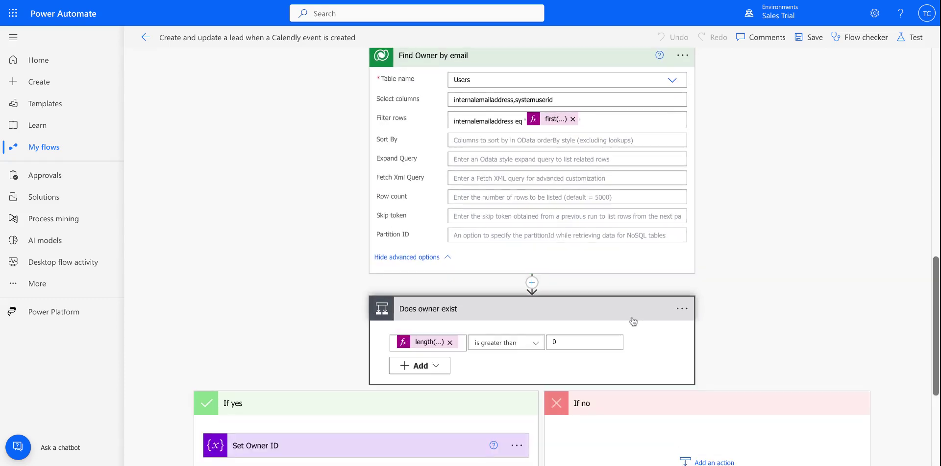
{"action": "scroll", "coordinate": [821, 315], "scroll_direction": "down", "scroll_amount": 3}
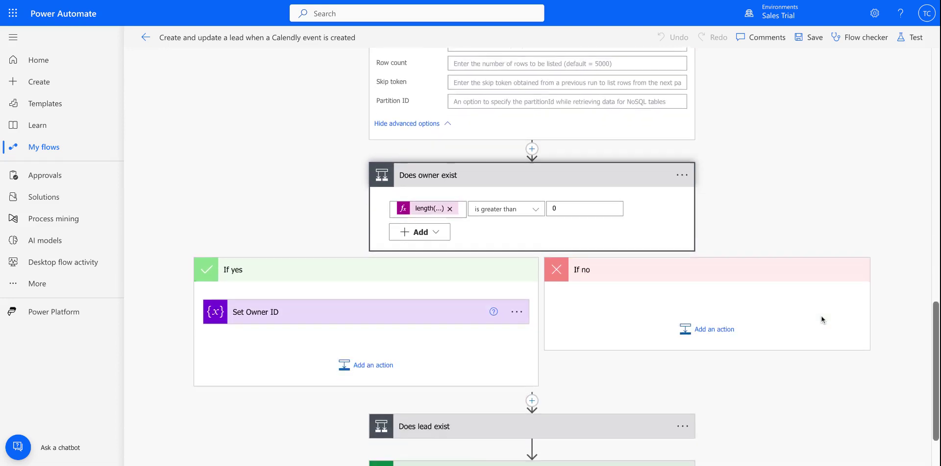
{"action": "scroll", "coordinate": [651, 357], "scroll_direction": "down", "scroll_amount": 1}
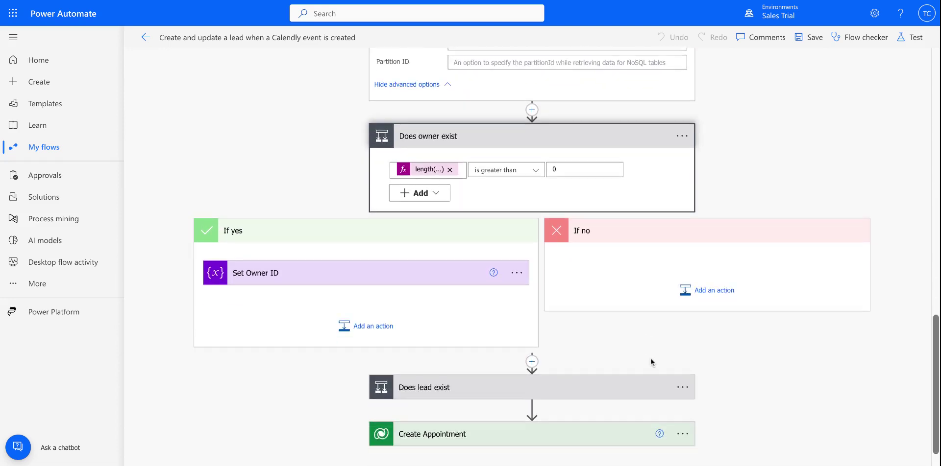
{"action": "left_click", "coordinate": [600, 364]}
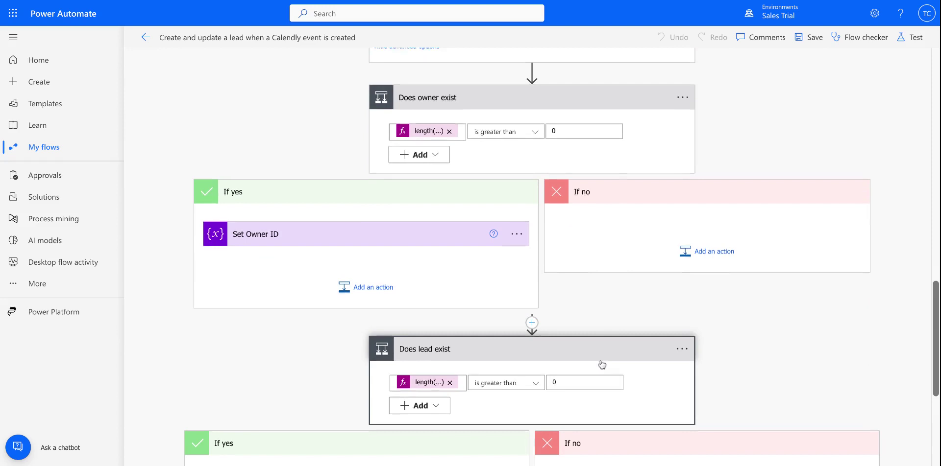
{"action": "scroll", "coordinate": [602, 365], "scroll_direction": "down", "scroll_amount": 1}
{"action": "scroll", "coordinate": [602, 365], "scroll_direction": "down", "scroll_amount": 4}
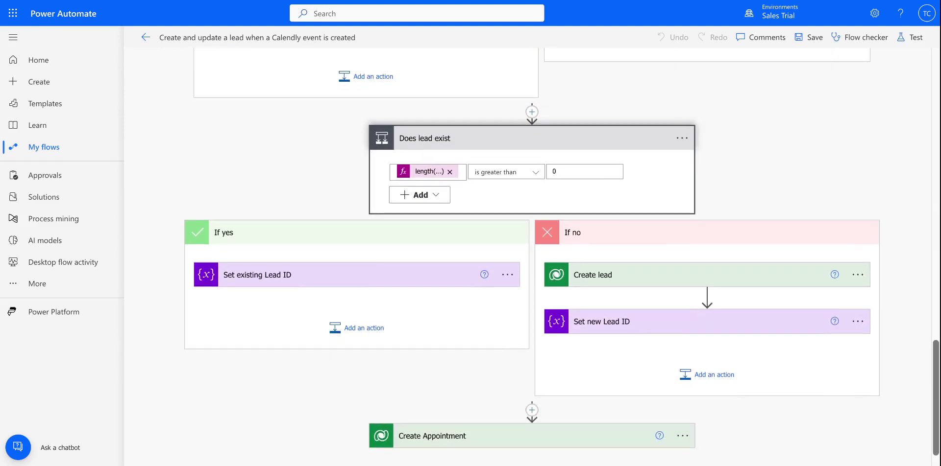
{"action": "scroll", "coordinate": [496, 411], "scroll_direction": "down", "scroll_amount": 1}
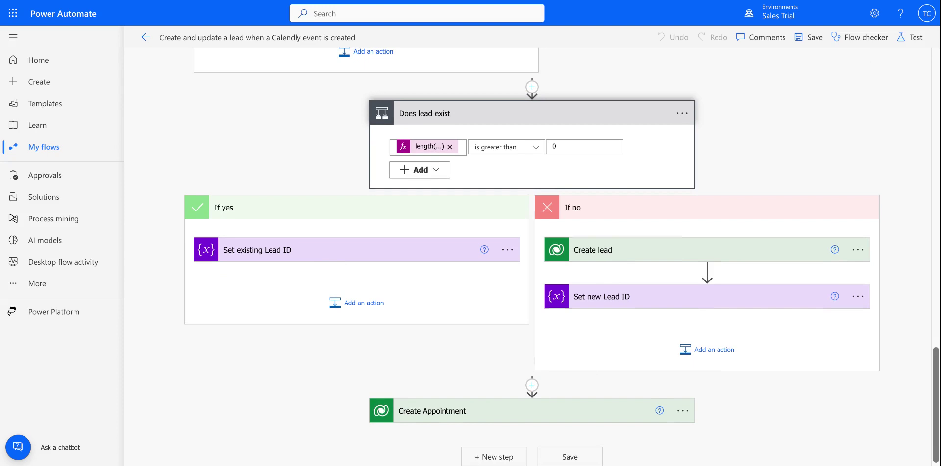
Step: Review all Create lead fields (invitee names, email, event name as topic, Owner ID), then collapse it
{"action": "left_click", "coordinate": [593, 250]}
{"action": "scroll", "coordinate": [706, 254], "scroll_direction": "down", "scroll_amount": 3}
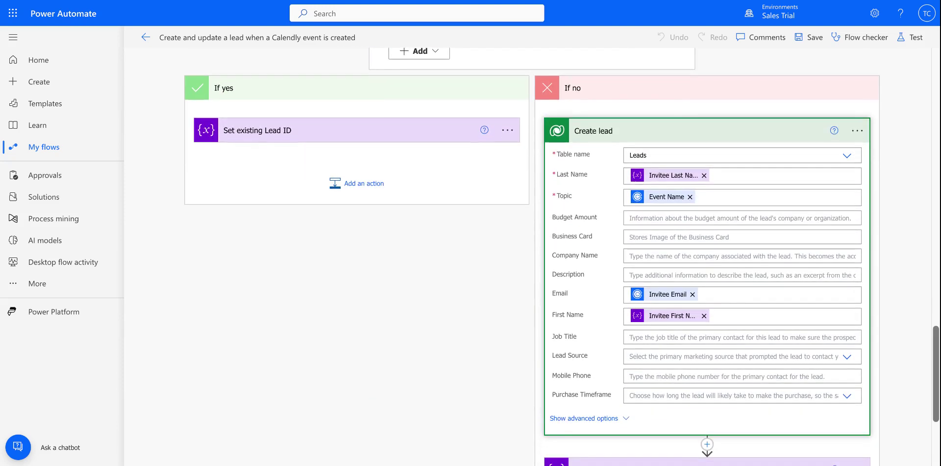
{"action": "left_click", "coordinate": [596, 419]}
{"action": "scroll", "coordinate": [595, 420], "scroll_direction": "down", "scroll_amount": 15}
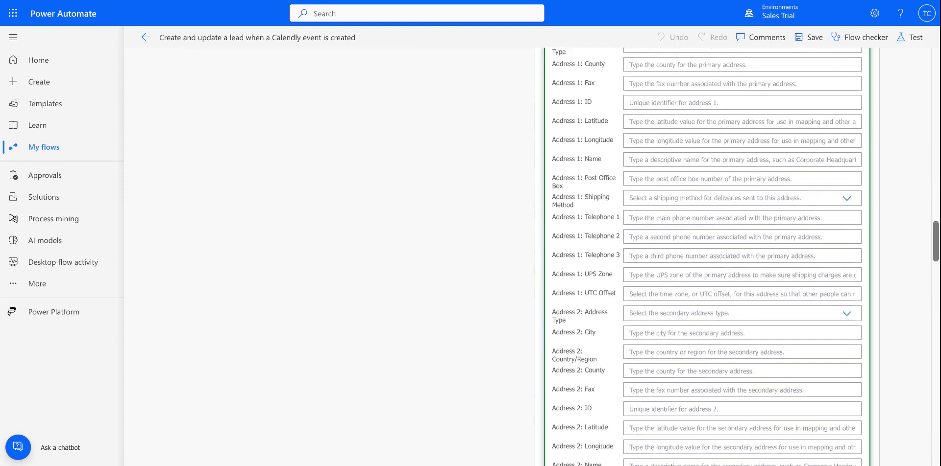
{"action": "scroll", "coordinate": [605, 346], "scroll_direction": "down", "scroll_amount": 20}
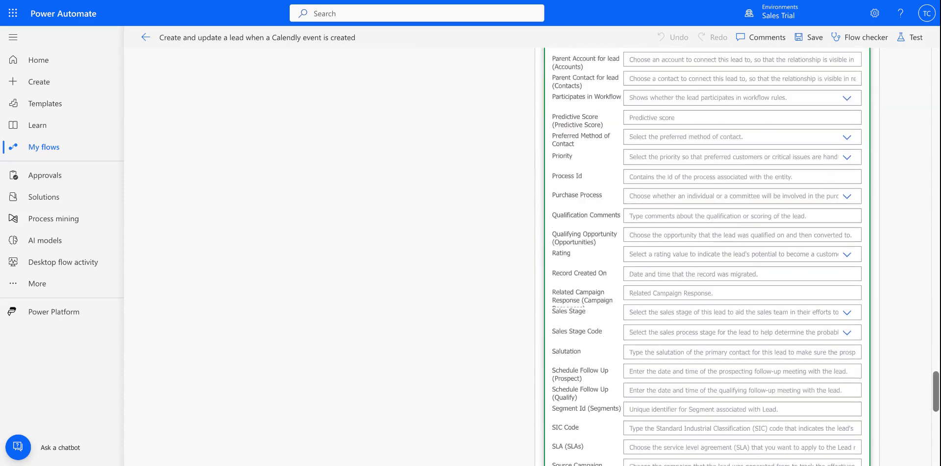
{"action": "scroll", "coordinate": [605, 347], "scroll_direction": "up", "scroll_amount": 4}
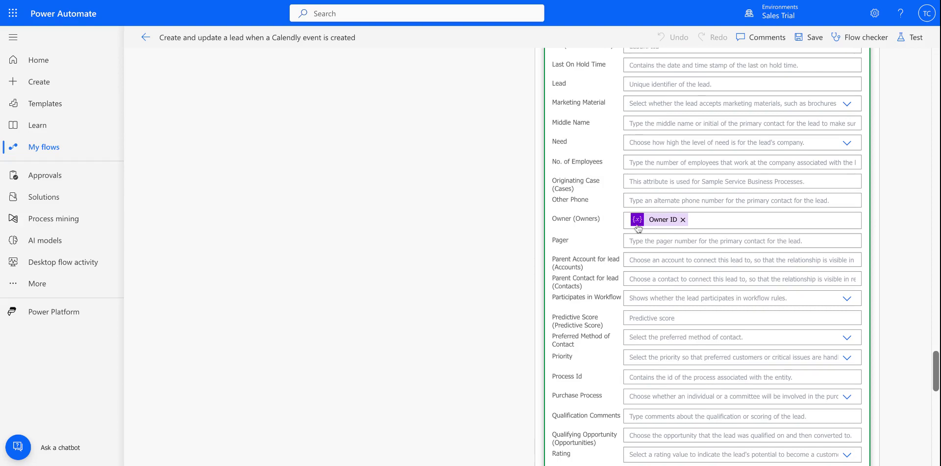
{"action": "scroll", "coordinate": [493, 304], "scroll_direction": "up", "scroll_amount": 20}
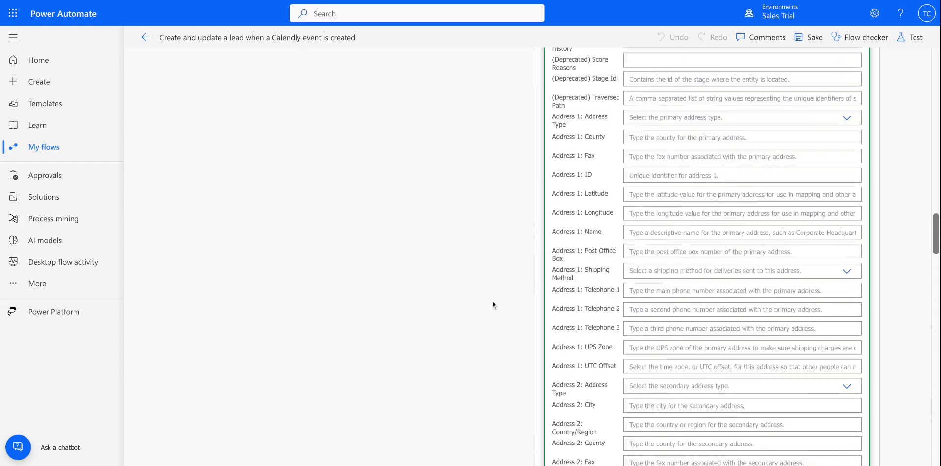
{"action": "left_click", "coordinate": [601, 171]}
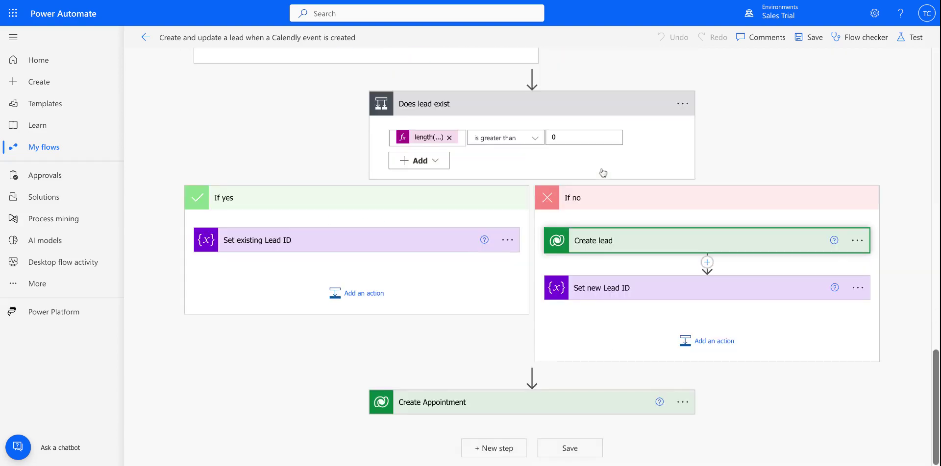
Step: Expand Create Appointment and review its event times, event-name subject and Lead ID Regarding fields
{"action": "left_click", "coordinate": [490, 407]}
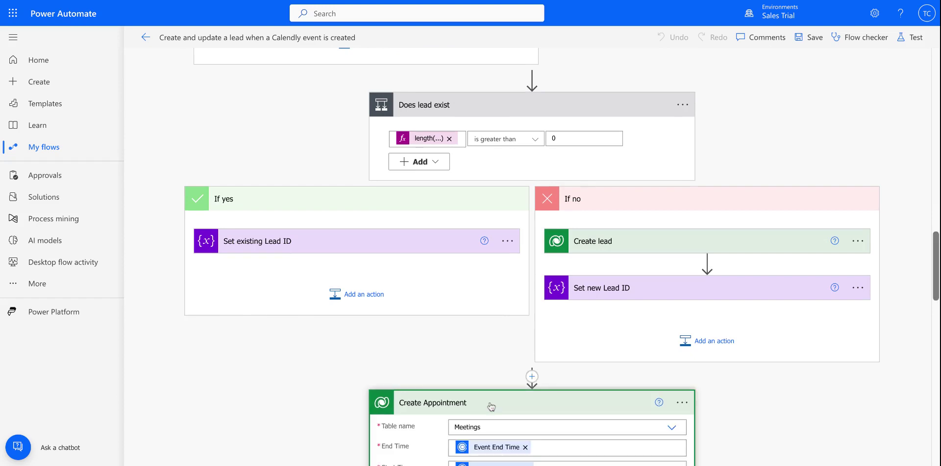
{"action": "scroll", "coordinate": [787, 378], "scroll_direction": "down", "scroll_amount": 10}
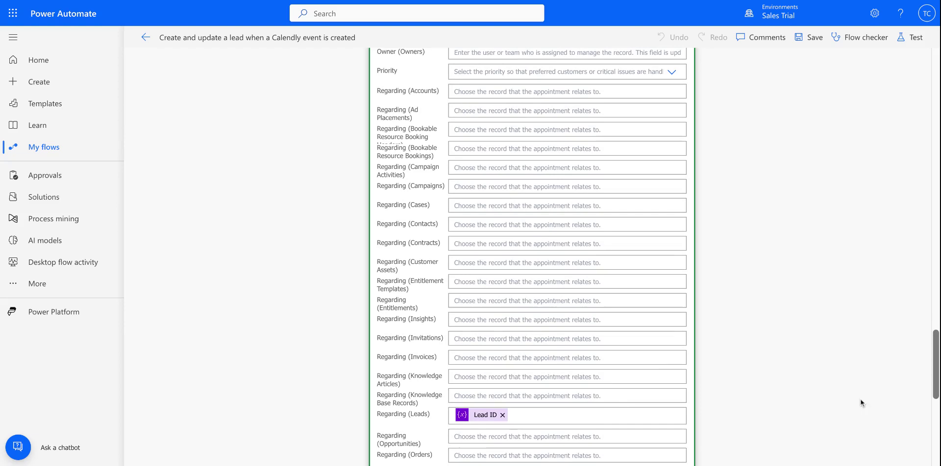
{"action": "scroll", "coordinate": [865, 398], "scroll_direction": "up", "scroll_amount": 5}
{"action": "scroll", "coordinate": [866, 398], "scroll_direction": "up", "scroll_amount": 5}
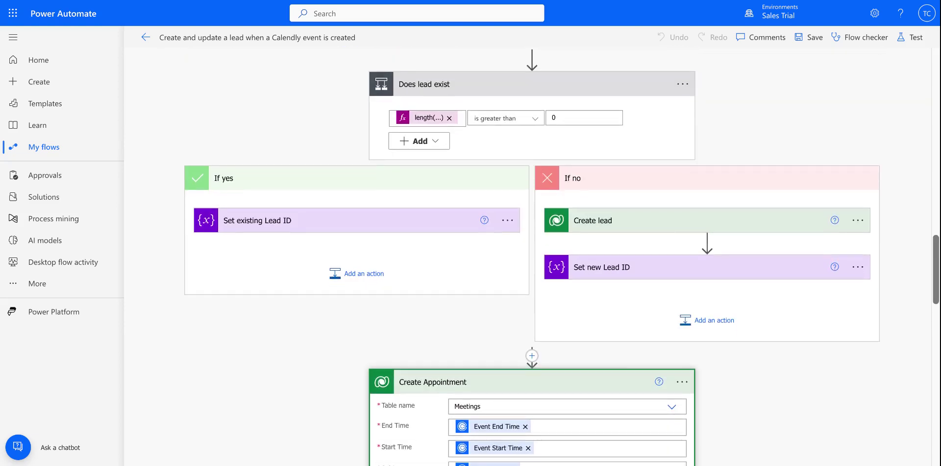
{"action": "scroll", "coordinate": [527, 286], "scroll_direction": "down", "scroll_amount": 3}
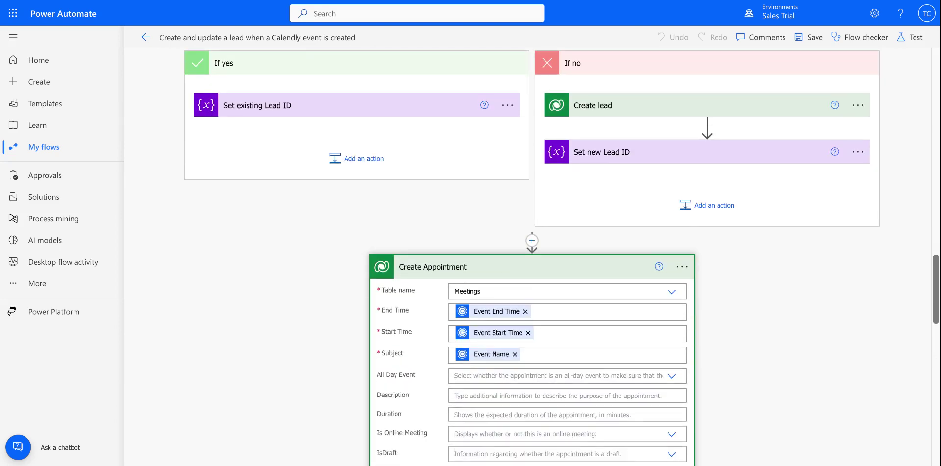
Step: Bring up dynamic content for the appointment Description field and browse the available values
{"action": "left_click", "coordinate": [502, 396]}
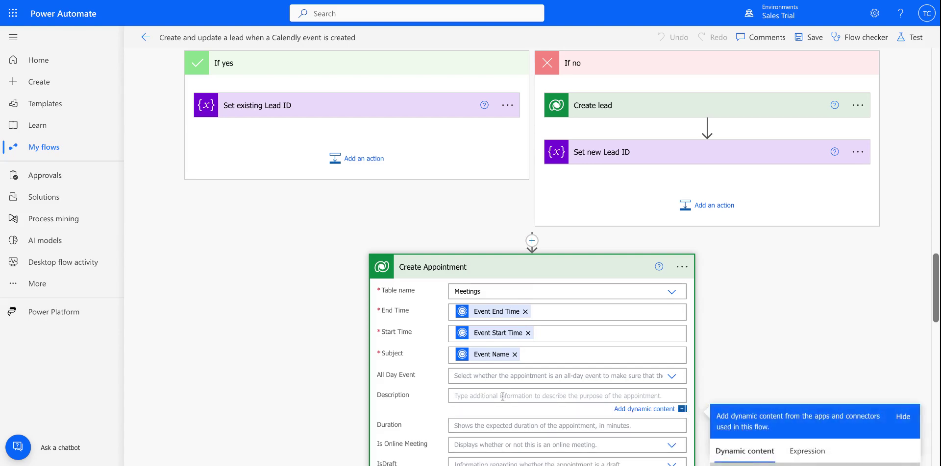
{"action": "scroll", "coordinate": [784, 353], "scroll_direction": "down", "scroll_amount": 3}
{"action": "scroll", "coordinate": [710, 195], "scroll_direction": "down", "scroll_amount": 2}
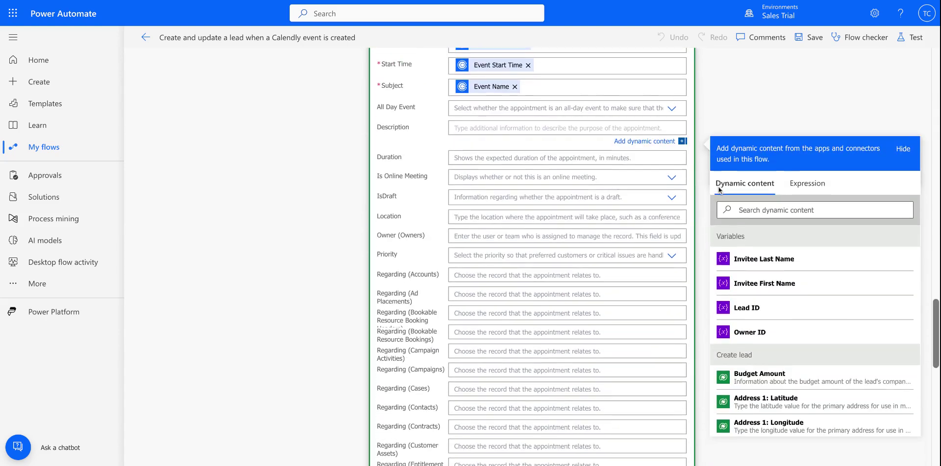
{"action": "scroll", "coordinate": [776, 365], "scroll_direction": "down", "scroll_amount": 2}
{"action": "scroll", "coordinate": [776, 364], "scroll_direction": "down", "scroll_amount": 15}
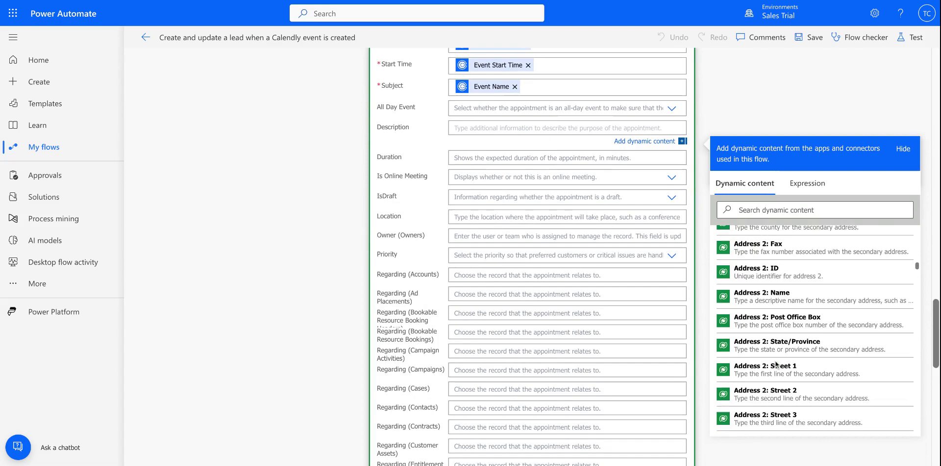
{"action": "scroll", "coordinate": [813, 343], "scroll_direction": "down", "scroll_amount": 15}
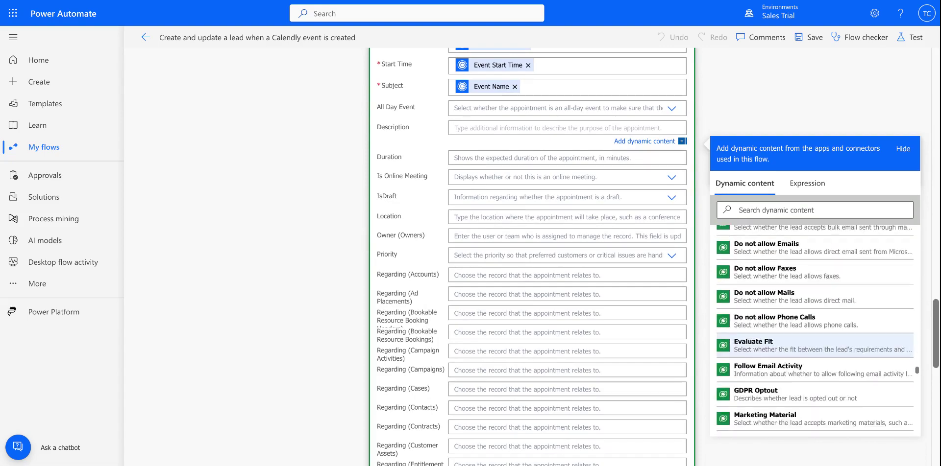
{"action": "scroll", "coordinate": [813, 394], "scroll_direction": "down", "scroll_amount": 1}
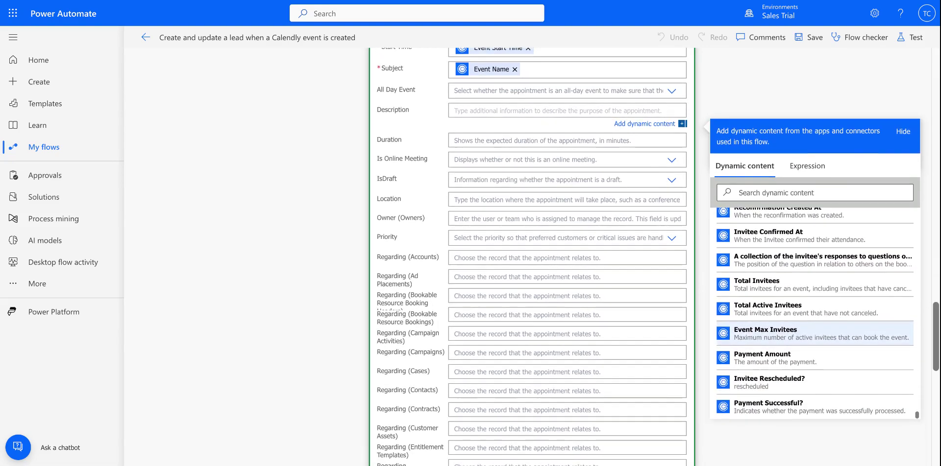
{"action": "scroll", "coordinate": [813, 394], "scroll_direction": "up", "scroll_amount": 5}
{"action": "scroll", "coordinate": [813, 394], "scroll_direction": "up", "scroll_amount": 6}
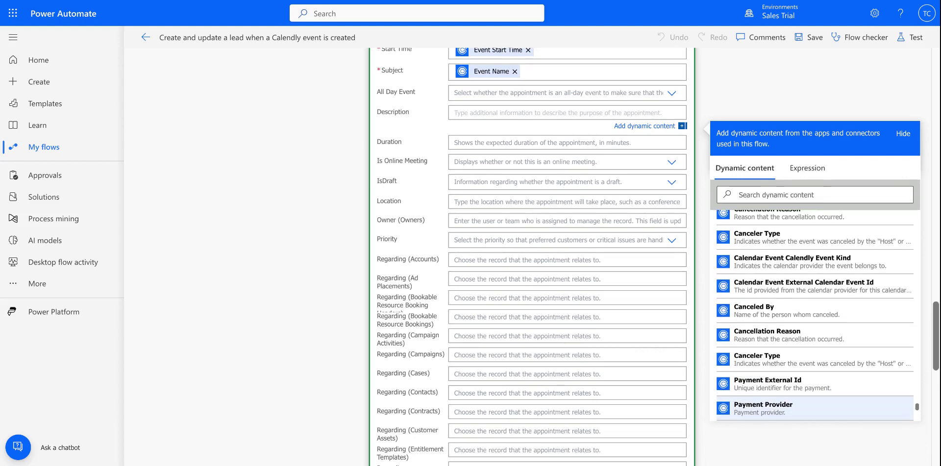
{"action": "scroll", "coordinate": [813, 392], "scroll_direction": "up", "scroll_amount": 5}
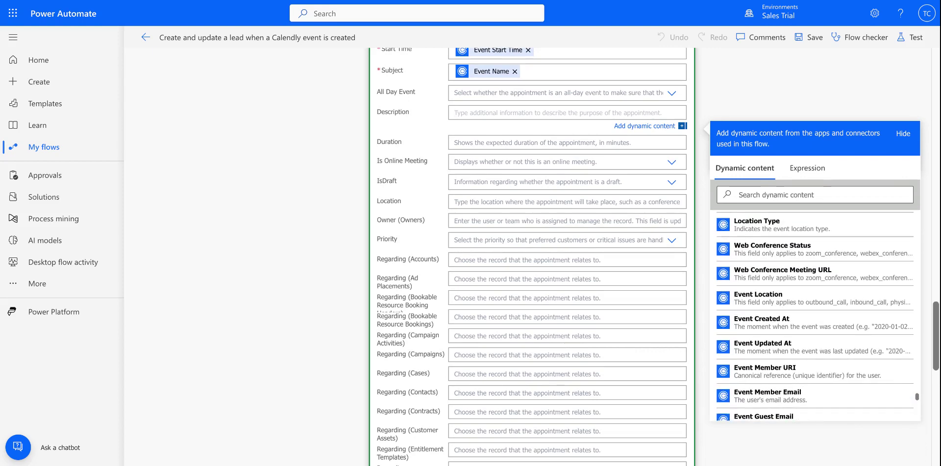
{"action": "scroll", "coordinate": [814, 391], "scroll_direction": "up", "scroll_amount": 3}
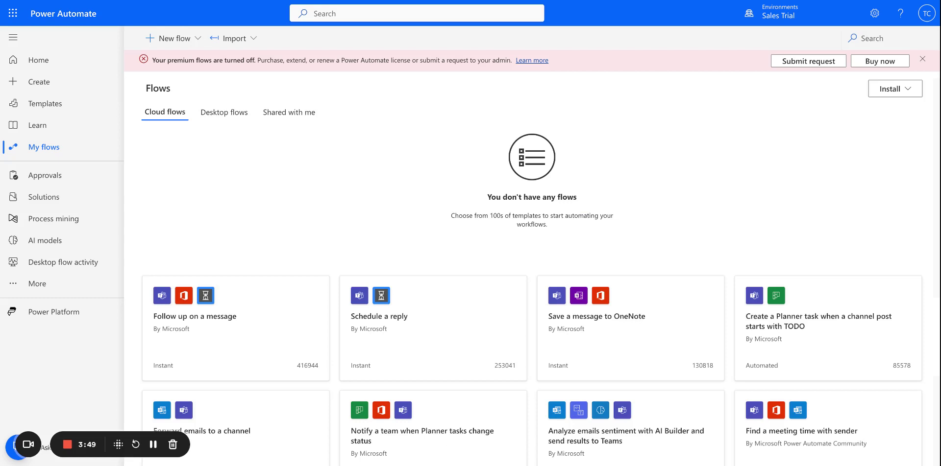
Step: Import the legacy package CreateEventTemplate_20230927175558.zip via Import Package (Legacy)
{"action": "left_click", "coordinate": [255, 43]}
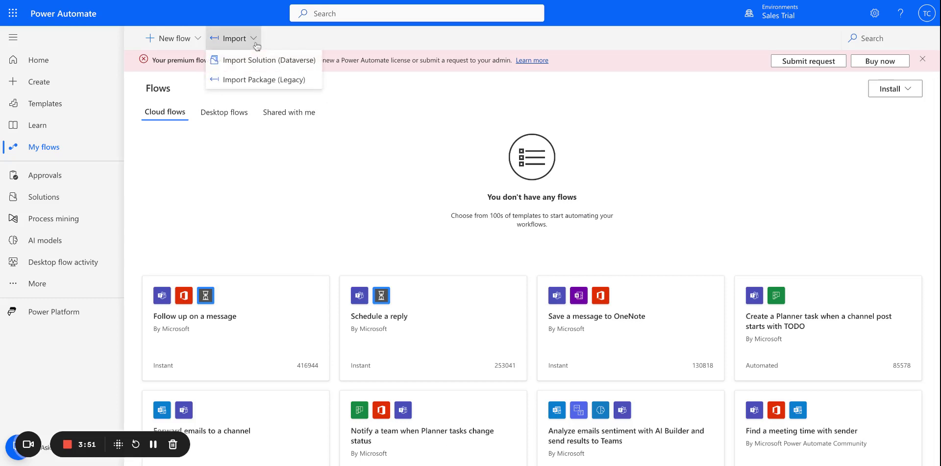
{"action": "left_click", "coordinate": [259, 81]}
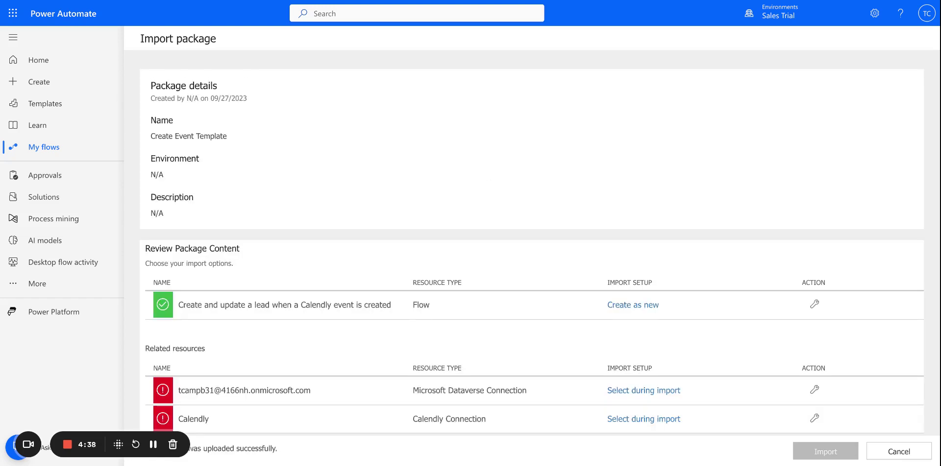
Step: Start setting up the package's Dataverse connection for the import
{"action": "scroll", "coordinate": [539, 243], "scroll_direction": "down", "scroll_amount": 1}
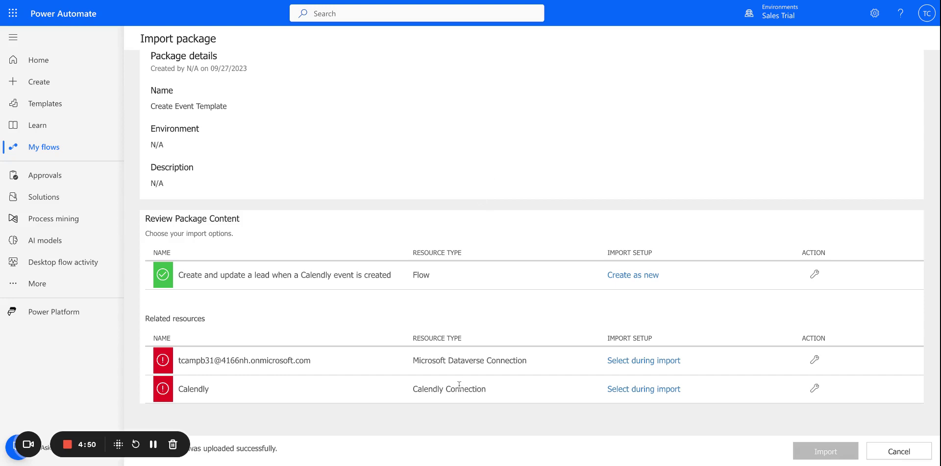
{"action": "left_click", "coordinate": [618, 363]}
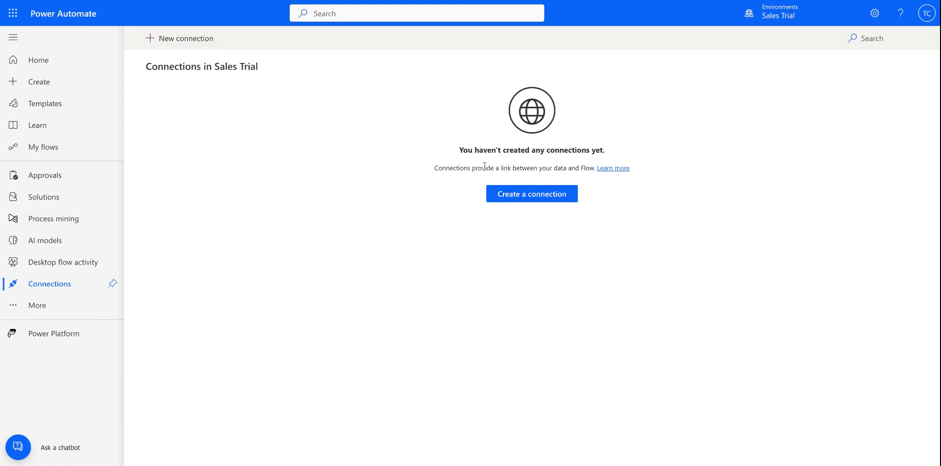
Step: Create a new Microsoft Dataverse connection, finding the connector by searching 'dataverse'
{"action": "left_click", "coordinate": [531, 194]}
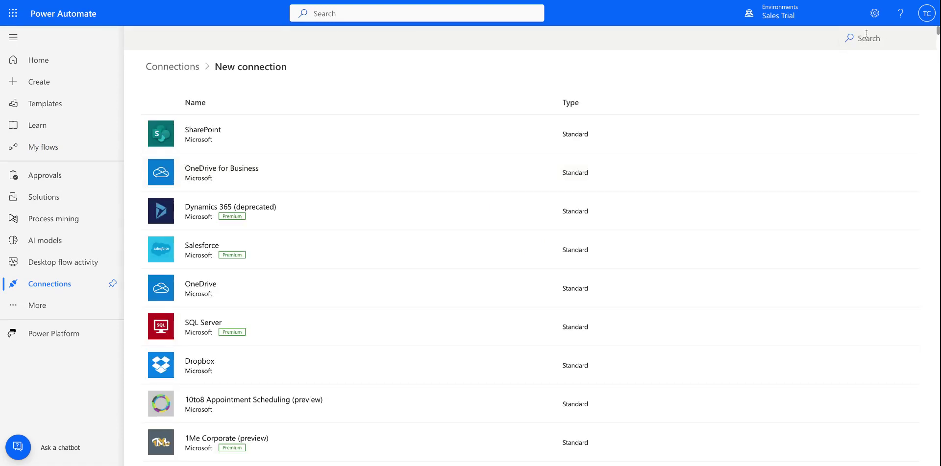
{"action": "left_click", "coordinate": [866, 37]}
{"action": "type", "text": "dat"}
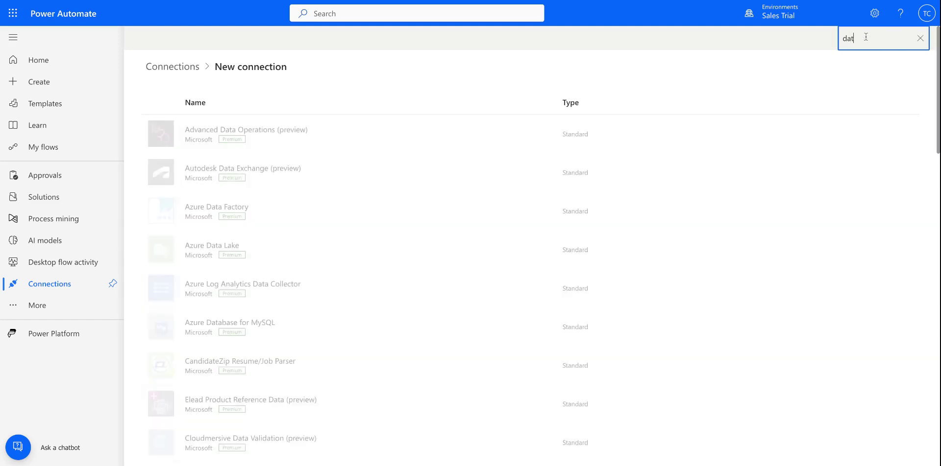
{"action": "type", "text": "averse"}
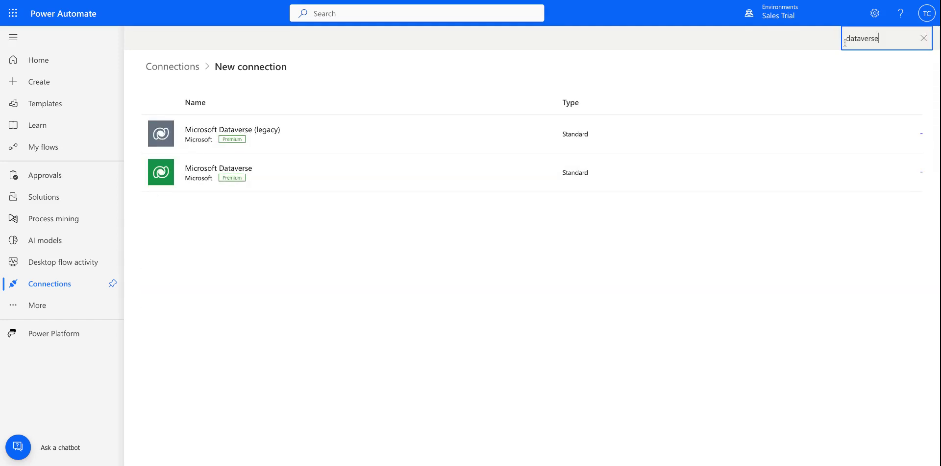
{"action": "left_click", "coordinate": [240, 172]}
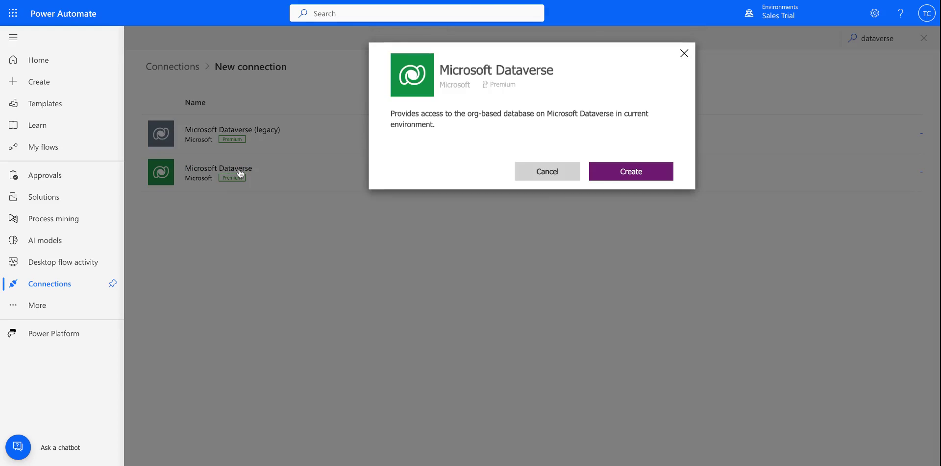
{"action": "left_click", "coordinate": [646, 173]}
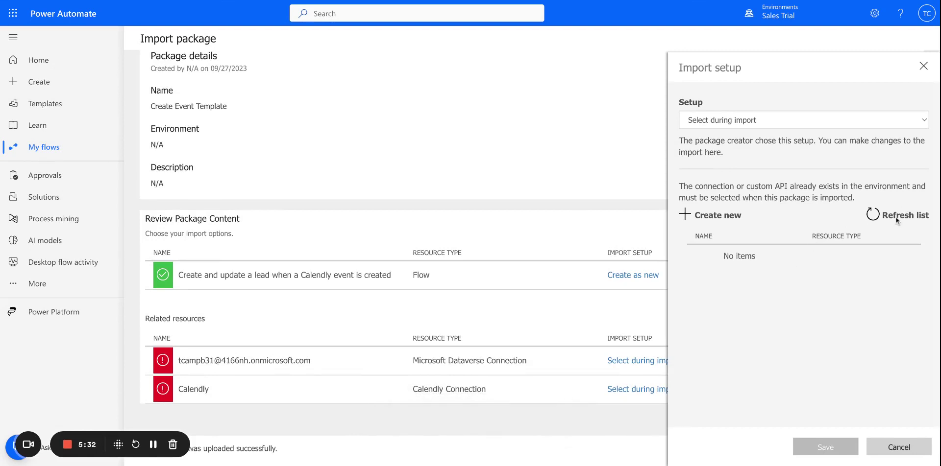
Step: Assign the new Dataverse connection to the import, then open the Calendly connection's import setup
{"action": "left_click", "coordinate": [880, 219]}
{"action": "left_click", "coordinate": [767, 259]}
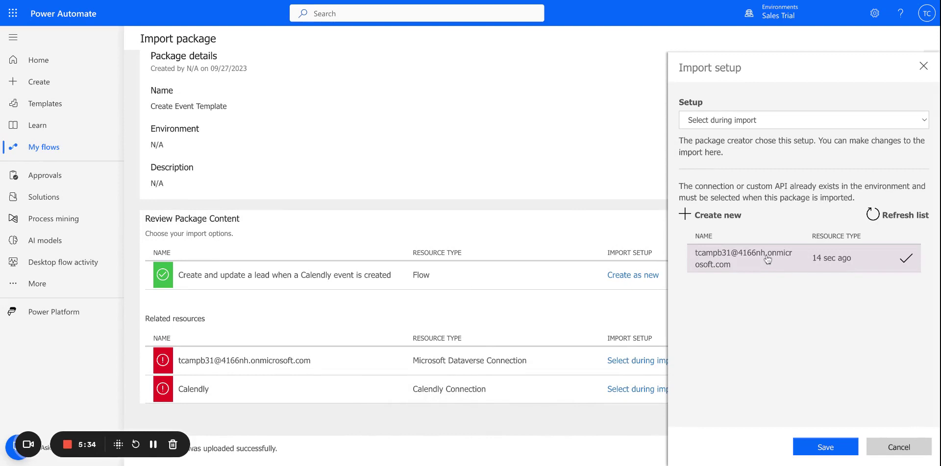
{"action": "left_click", "coordinate": [826, 450]}
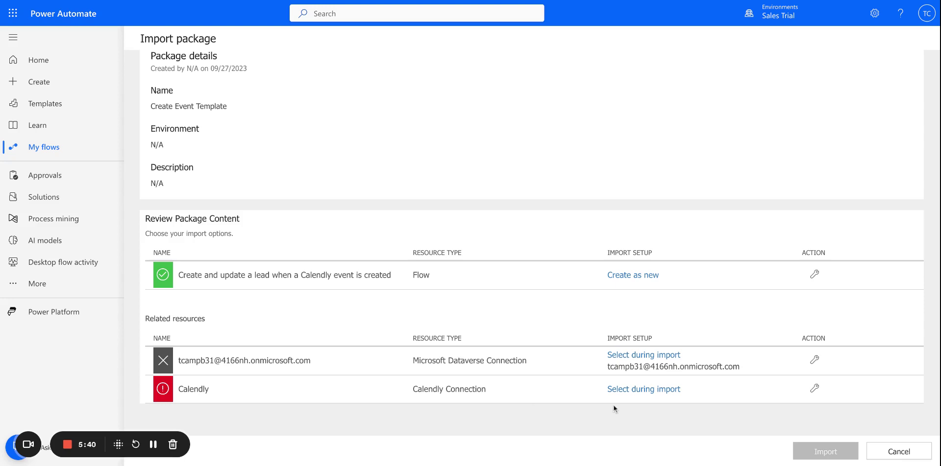
{"action": "left_click", "coordinate": [653, 392]}
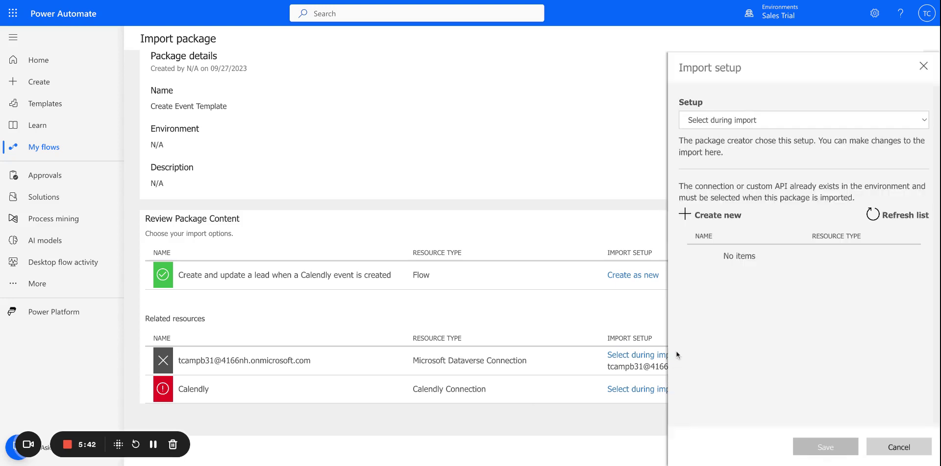
Step: Start a new connection by searching 'calendly' and choosing the Calendly (preview) connector
{"action": "left_click", "coordinate": [704, 218]}
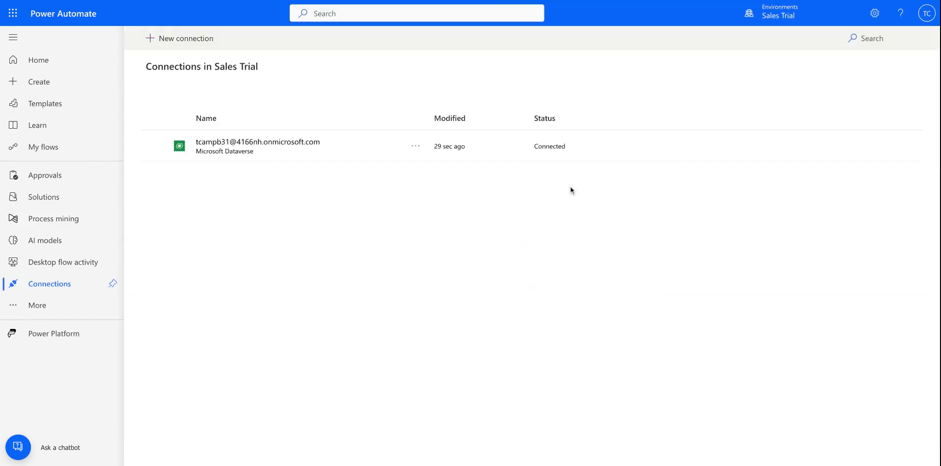
{"action": "left_click", "coordinate": [871, 43]}
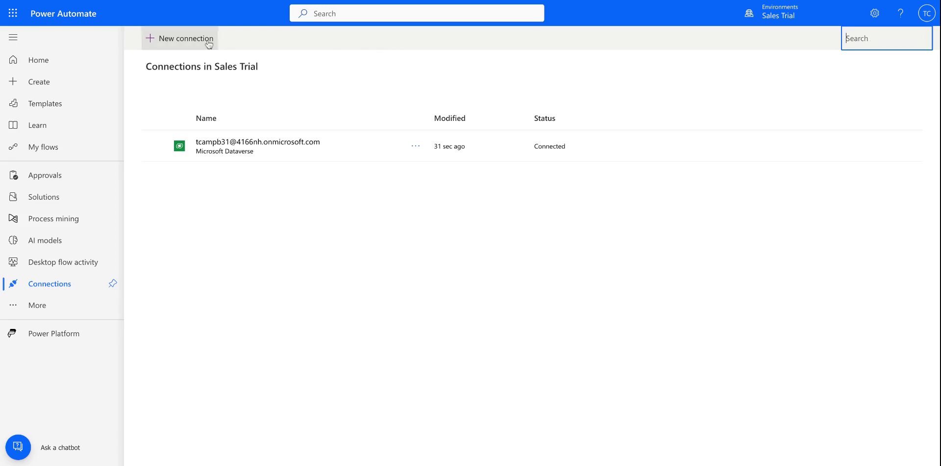
{"action": "left_click", "coordinate": [210, 42]}
{"action": "left_click", "coordinate": [862, 38]}
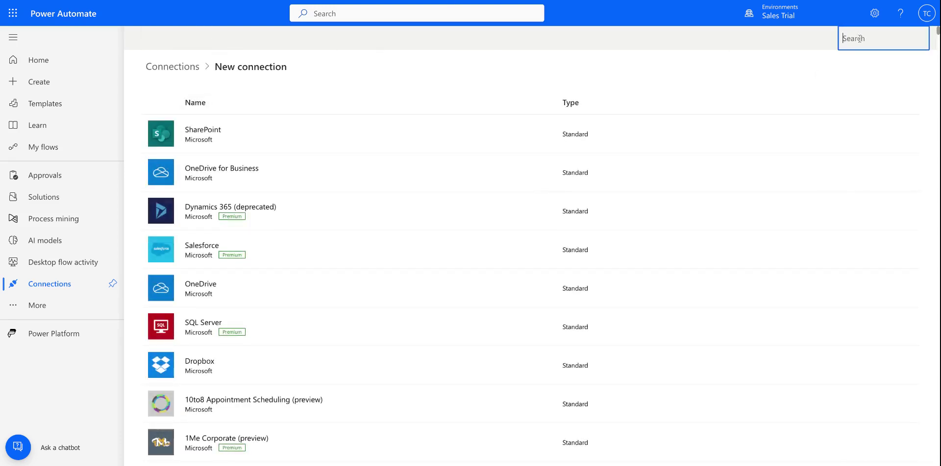
{"action": "type", "text": "calendly"}
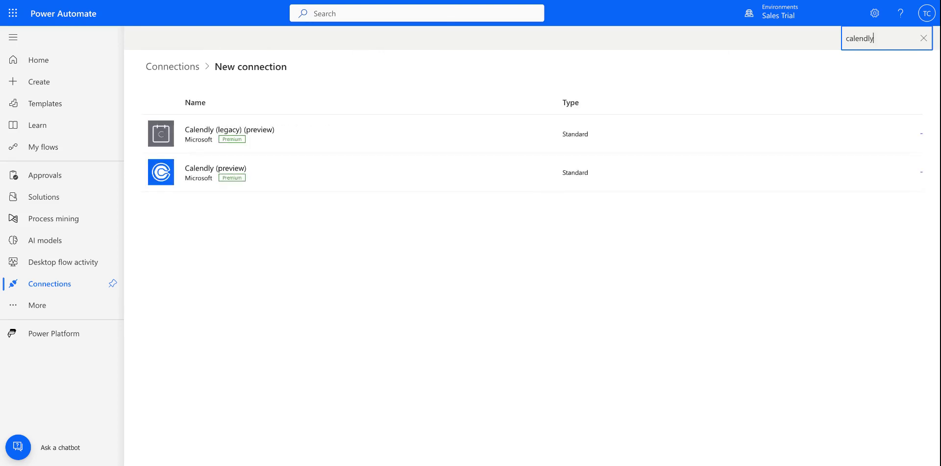
{"action": "left_click", "coordinate": [237, 174]}
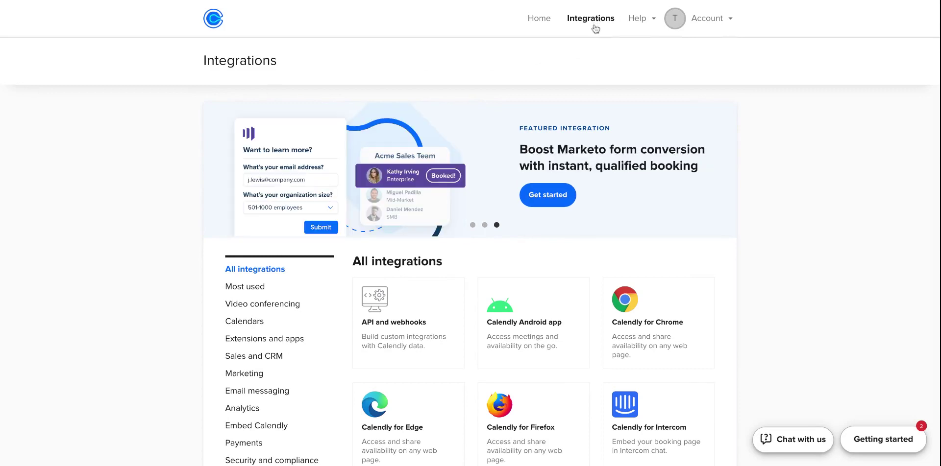
Step: Generate a Calendly personal access token named 'Power Automate', enter the verification code, and copy the token
{"action": "scroll", "coordinate": [436, 264], "scroll_direction": "down", "scroll_amount": 1}
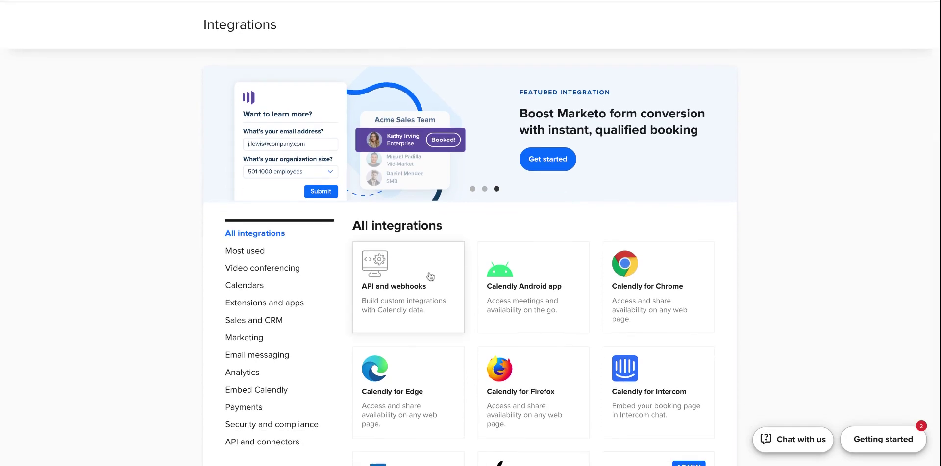
{"action": "left_click", "coordinate": [430, 277]}
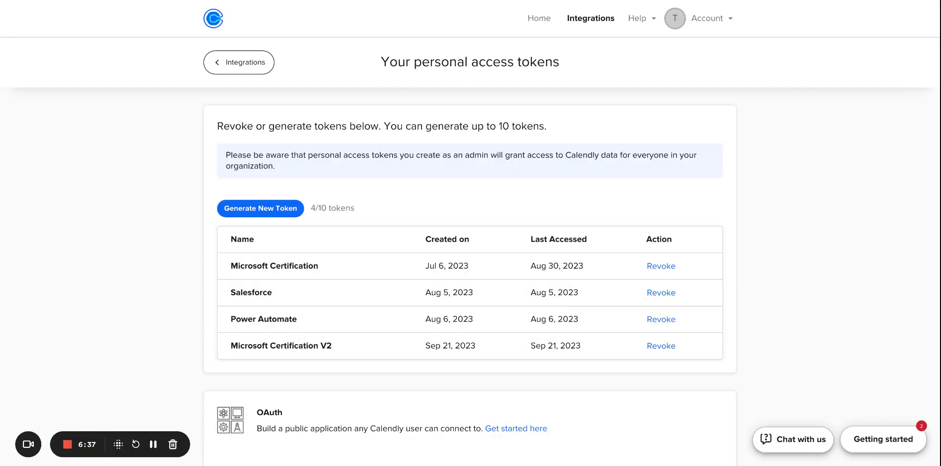
{"action": "left_click", "coordinate": [251, 216]}
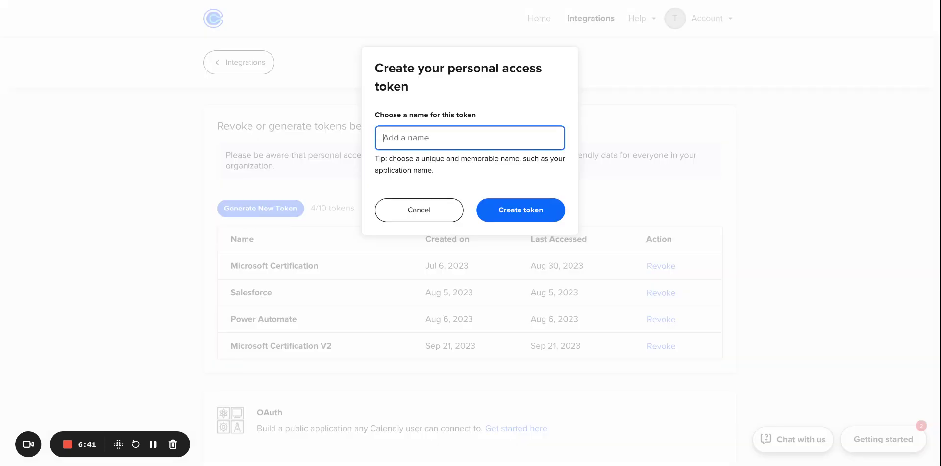
{"action": "type", "text": "Power Automate"}
{"action": "left_click", "coordinate": [520, 211]}
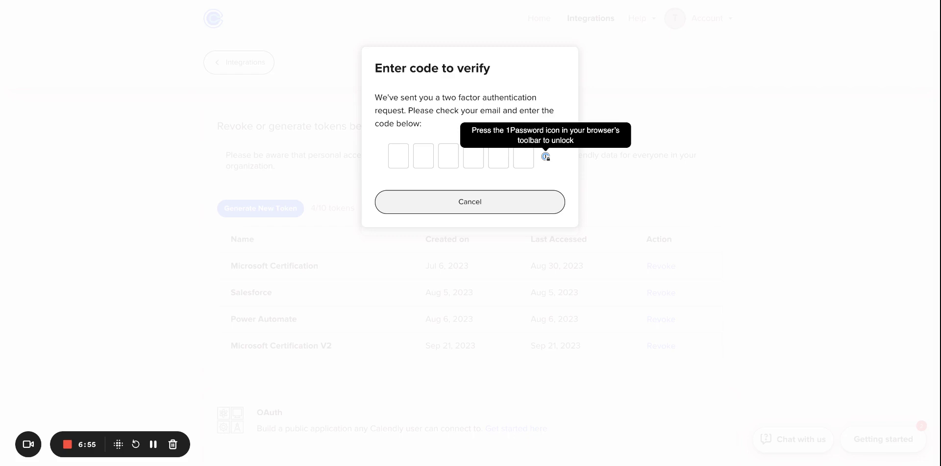
{"action": "key", "text": "ctrl+v"}
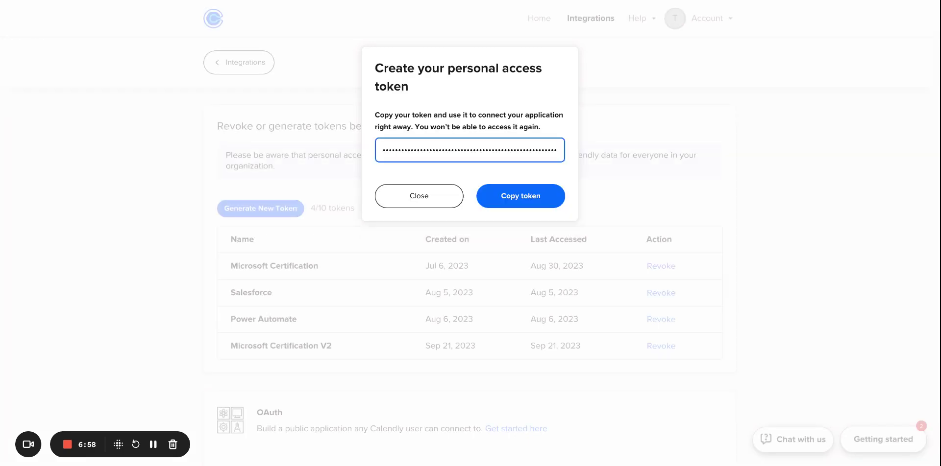
{"action": "left_click", "coordinate": [525, 202]}
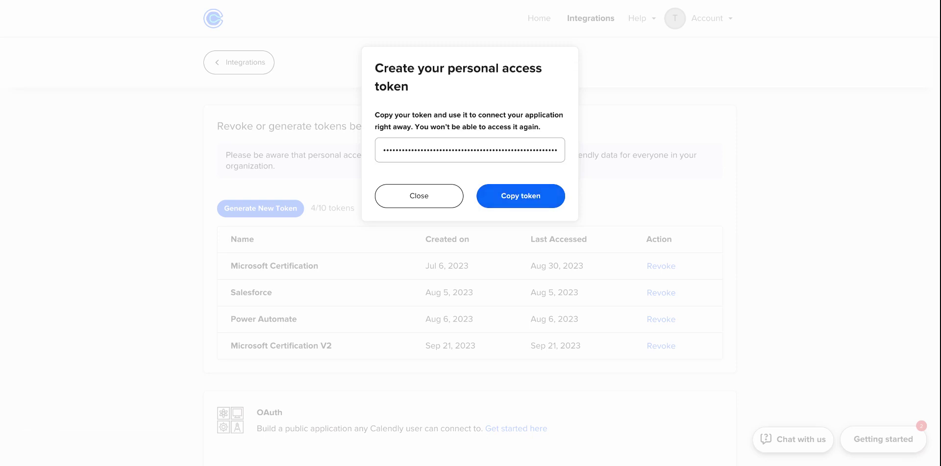
Step: Paste the copied token into the Calendly connection's Personal Access Token field and create the connection
{"action": "key", "text": "ctrl+Tab"}
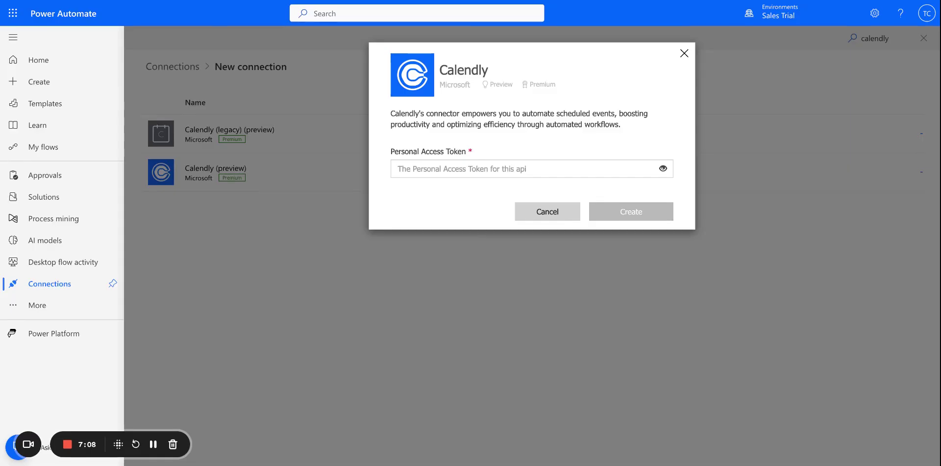
{"action": "left_click", "coordinate": [453, 168]}
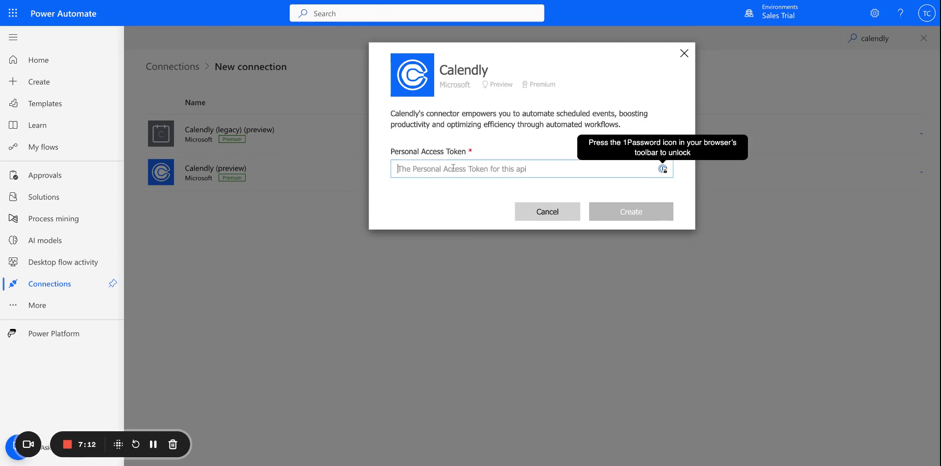
{"action": "key", "text": "ctrl+v"}
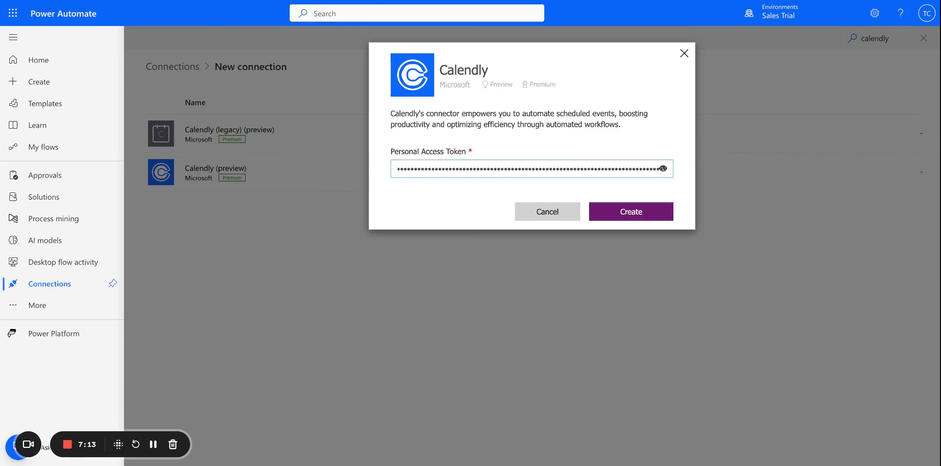
{"action": "left_click", "coordinate": [627, 212]}
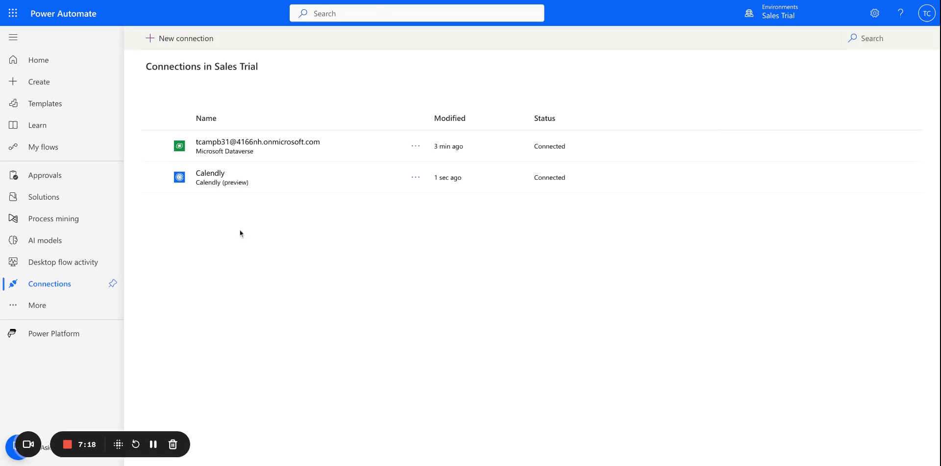
Step: Assign the refreshed Calendly connection to the Create Event Template package and start the import
{"action": "left_click", "coordinate": [501, 2]}
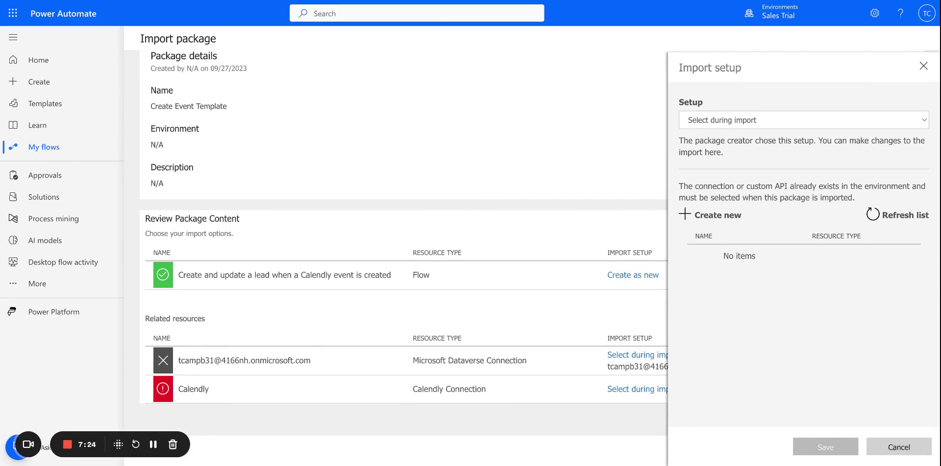
{"action": "left_click", "coordinate": [877, 223]}
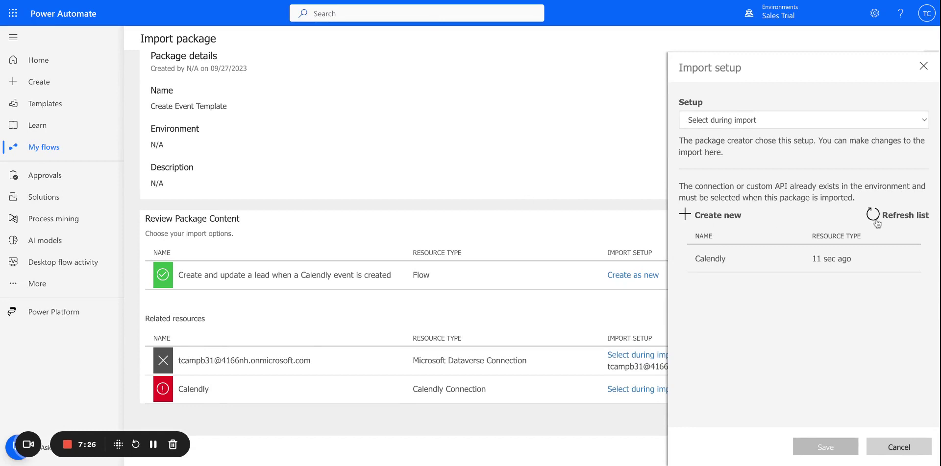
{"action": "left_click", "coordinate": [771, 246]}
{"action": "left_click", "coordinate": [825, 447]}
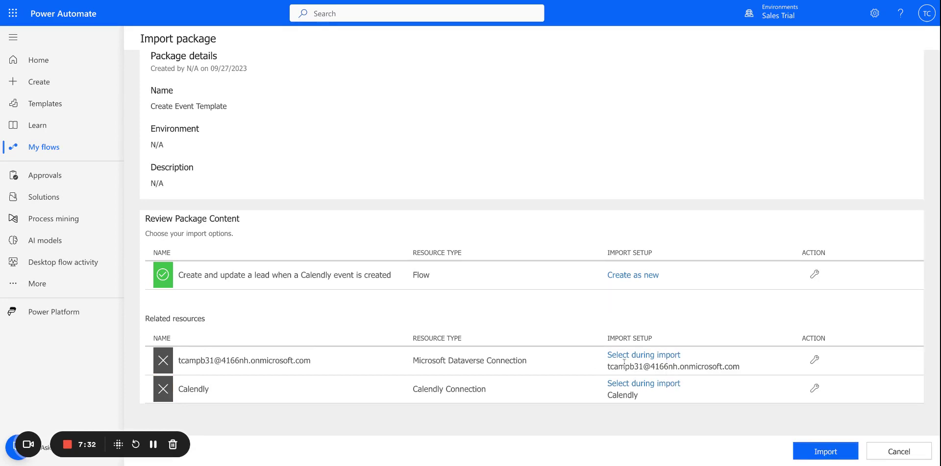
{"action": "left_click", "coordinate": [799, 451]}
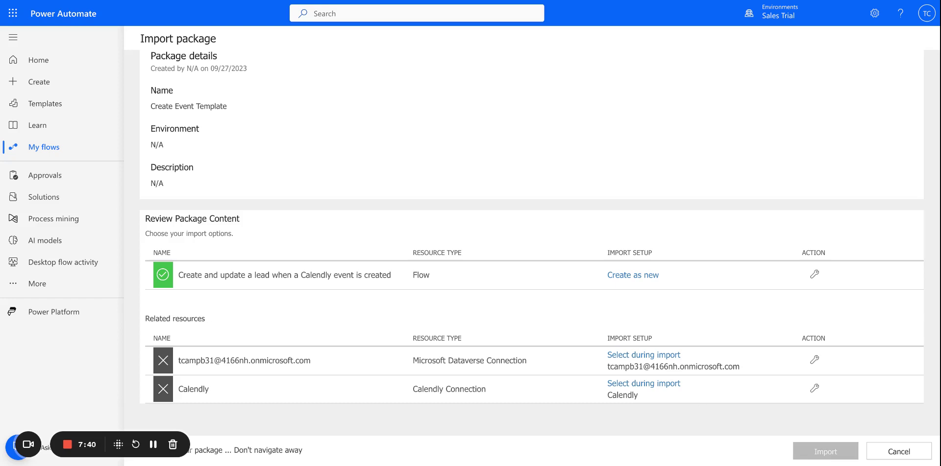
Step: From My flows, open 'Create and update a lead when a Calendly event is created'
{"action": "scroll", "coordinate": [236, 171], "scroll_direction": "down", "scroll_amount": 2}
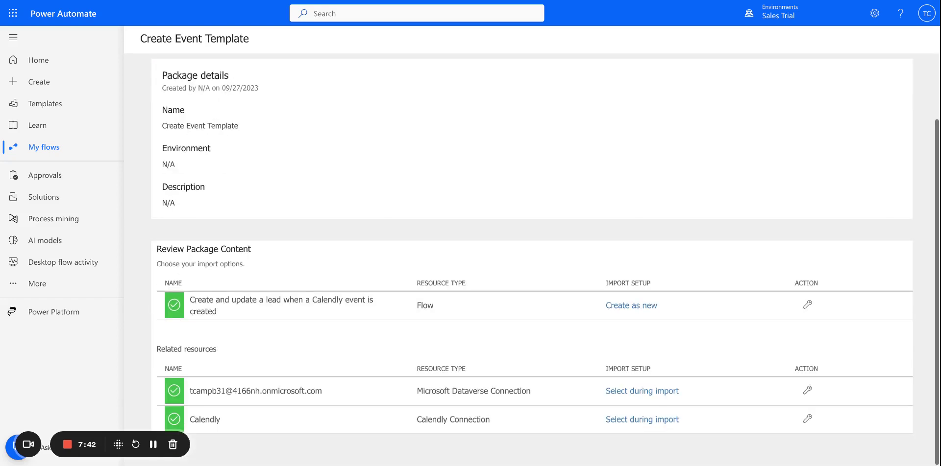
{"action": "scroll", "coordinate": [236, 171], "scroll_direction": "up", "scroll_amount": 1}
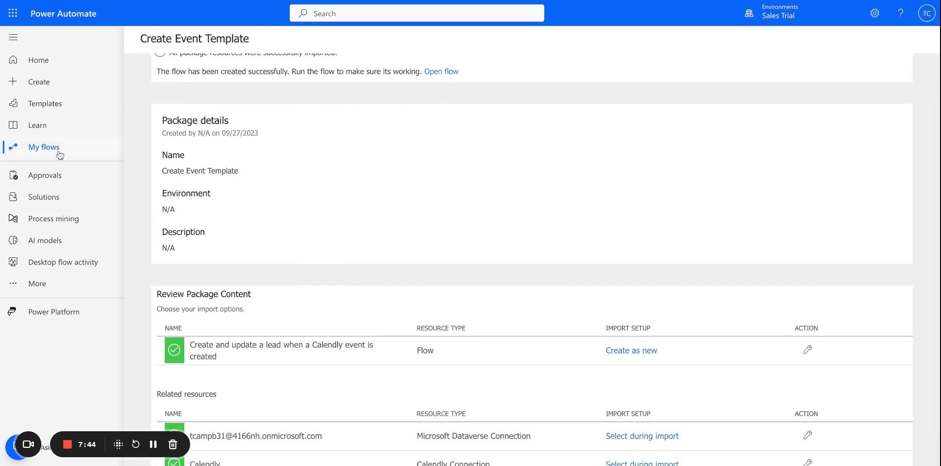
{"action": "left_click", "coordinate": [59, 155]}
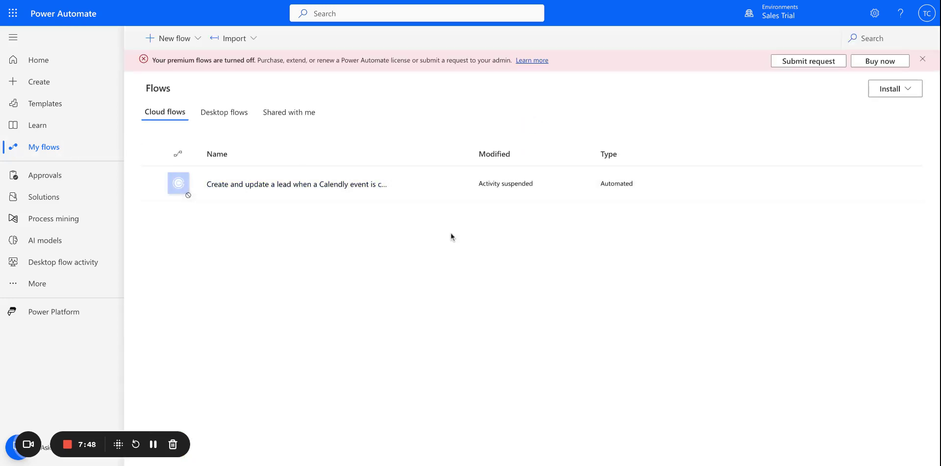
{"action": "left_click", "coordinate": [334, 186]}
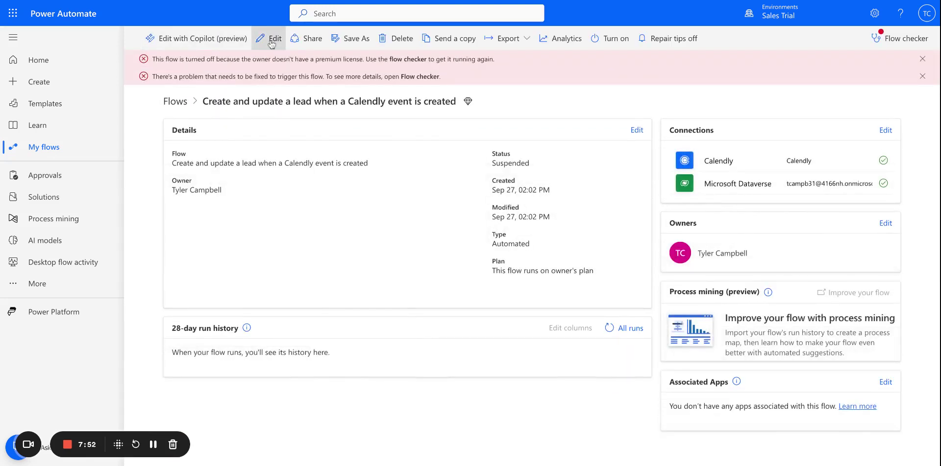
Step: Edit the Calendly lead flow and scroll its steps down to Create Appointment
{"action": "left_click", "coordinate": [267, 38]}
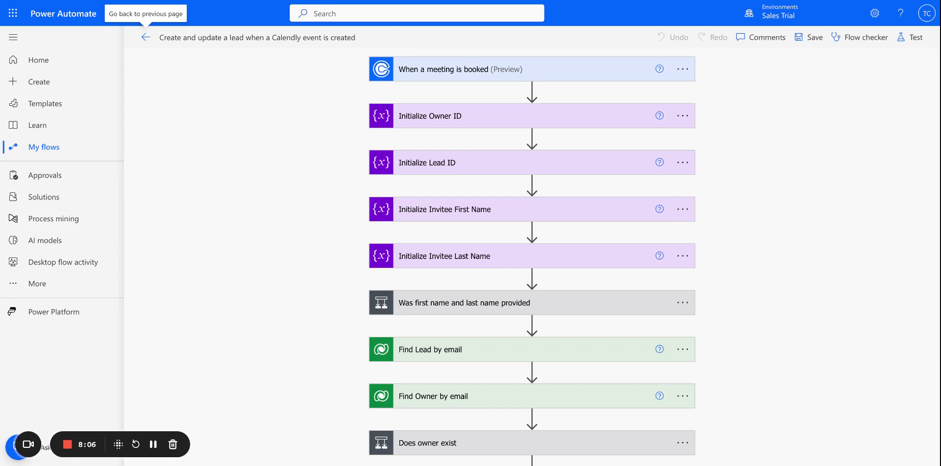
{"action": "scroll", "coordinate": [573, 242], "scroll_direction": "down", "scroll_amount": 3}
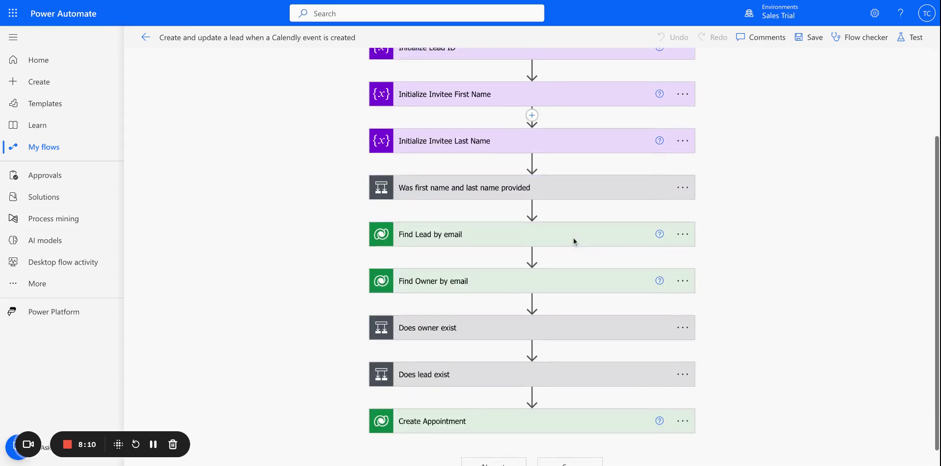